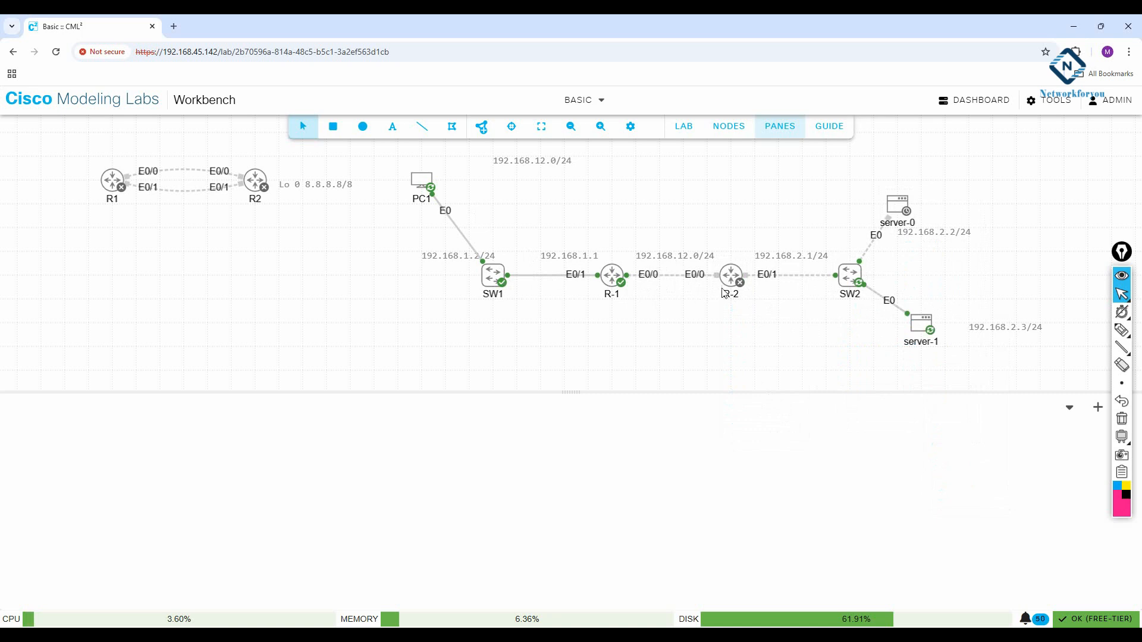
# Step: Start router R-2 from its node menu
pyautogui.rightClick(731, 281)
pyautogui.click(763, 313)
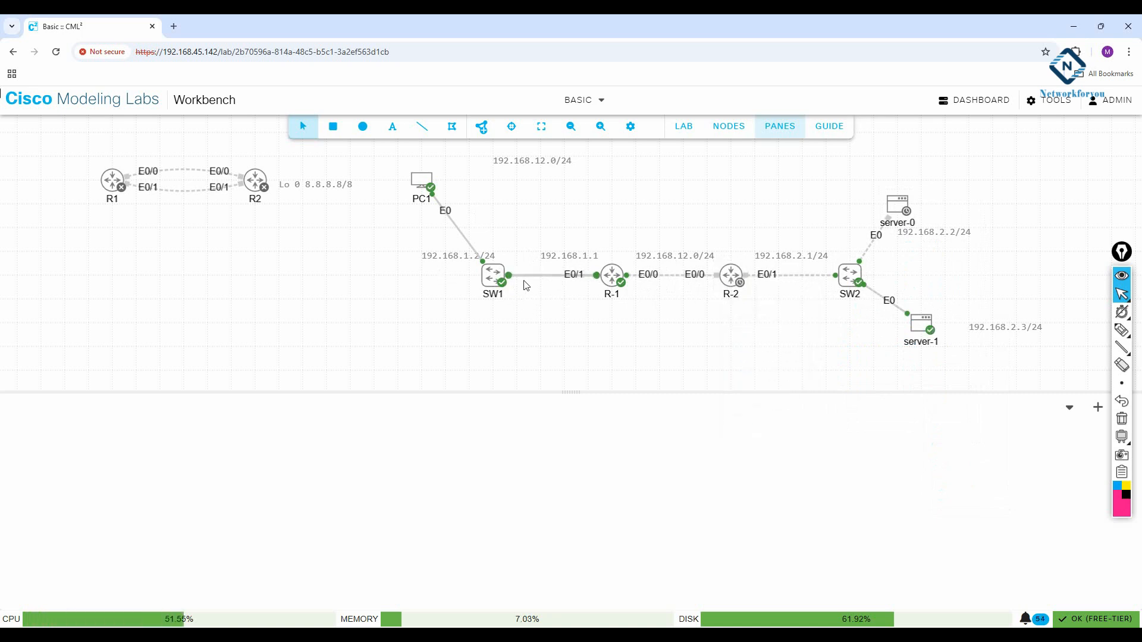
# Step: Open and connect R-1's console, then enlarge the console pane to show more boot log
pyautogui.rightClick(612, 284)
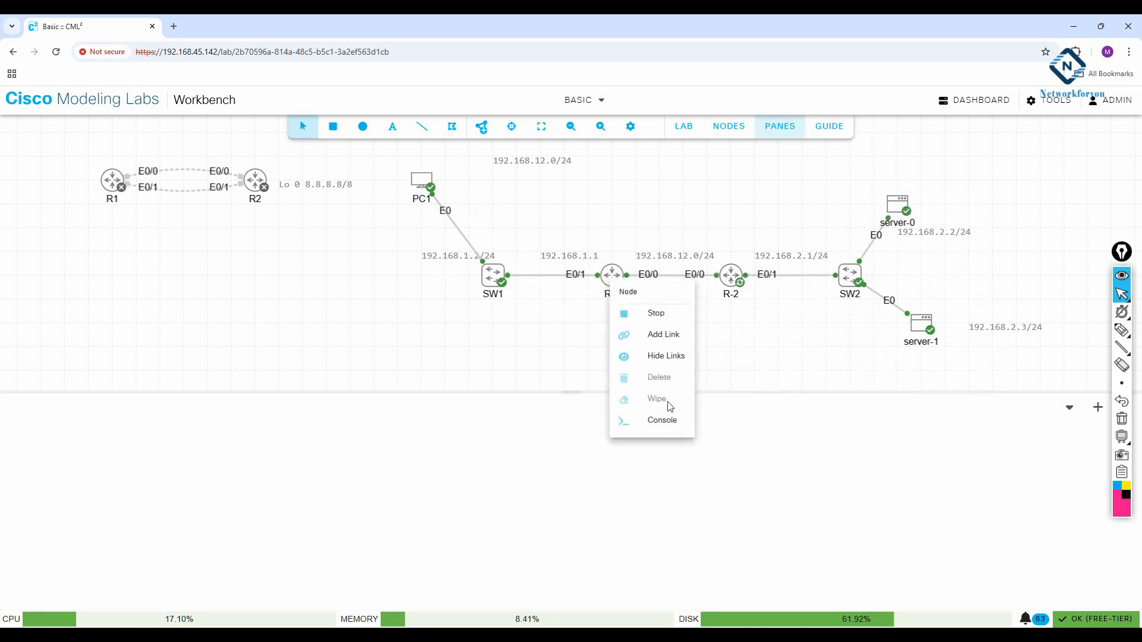
pyautogui.click(675, 423)
pyautogui.click(577, 531)
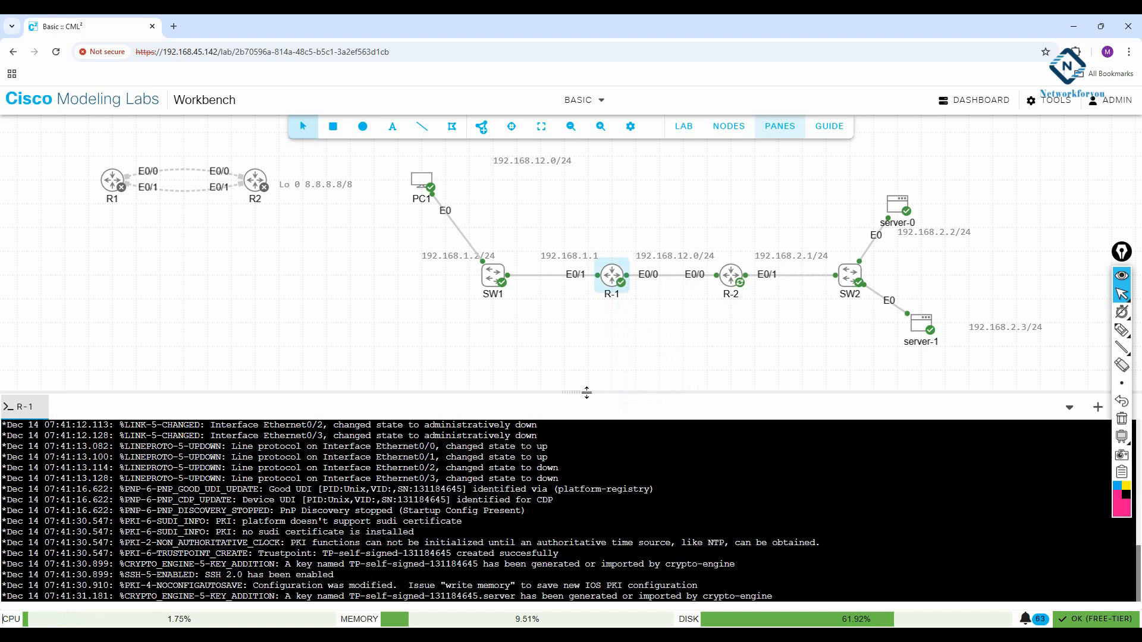
pyautogui.moveTo(587, 391); pyautogui.dragTo(586, 347)
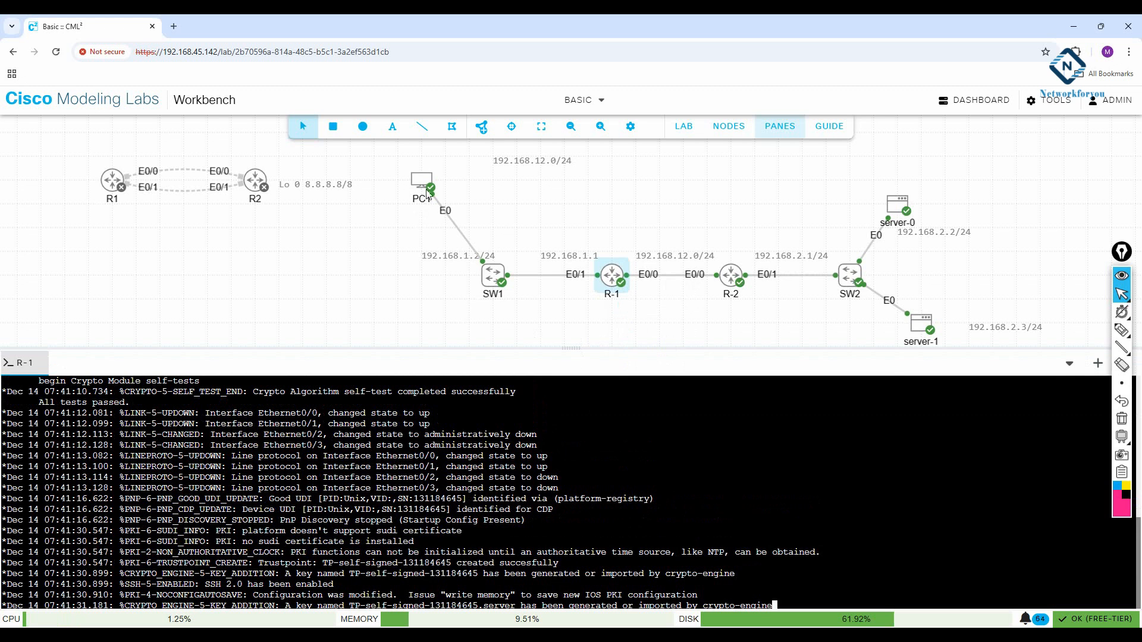
# Step: Open R-2's console, then bring up and dismiss the SW1 and SW2 node menus
pyautogui.rightClick(728, 280)
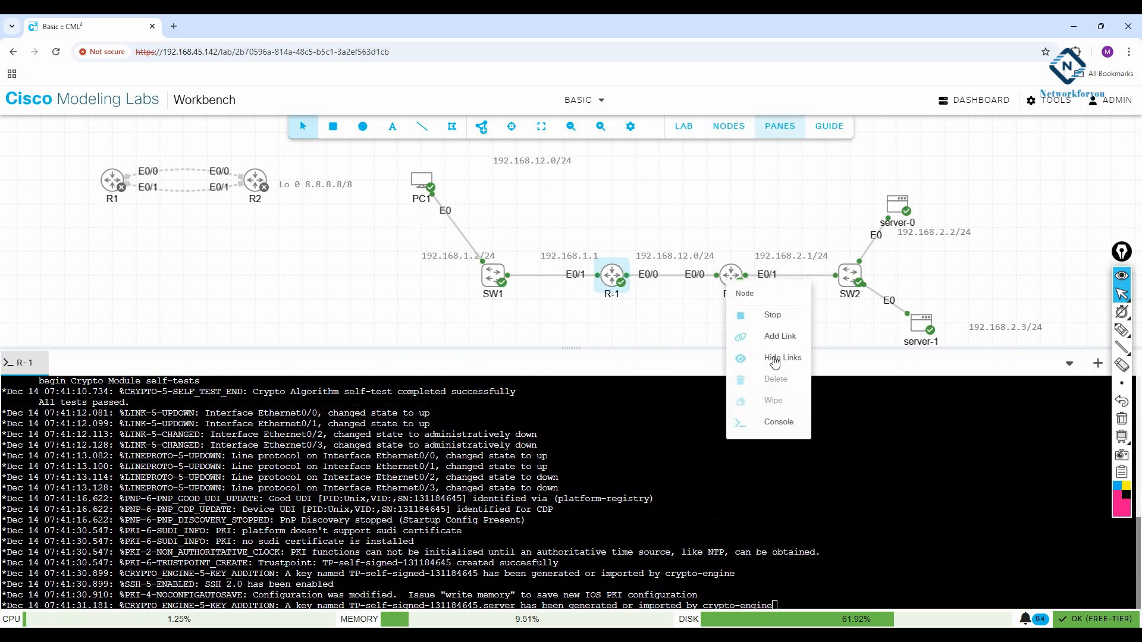
pyautogui.click(774, 421)
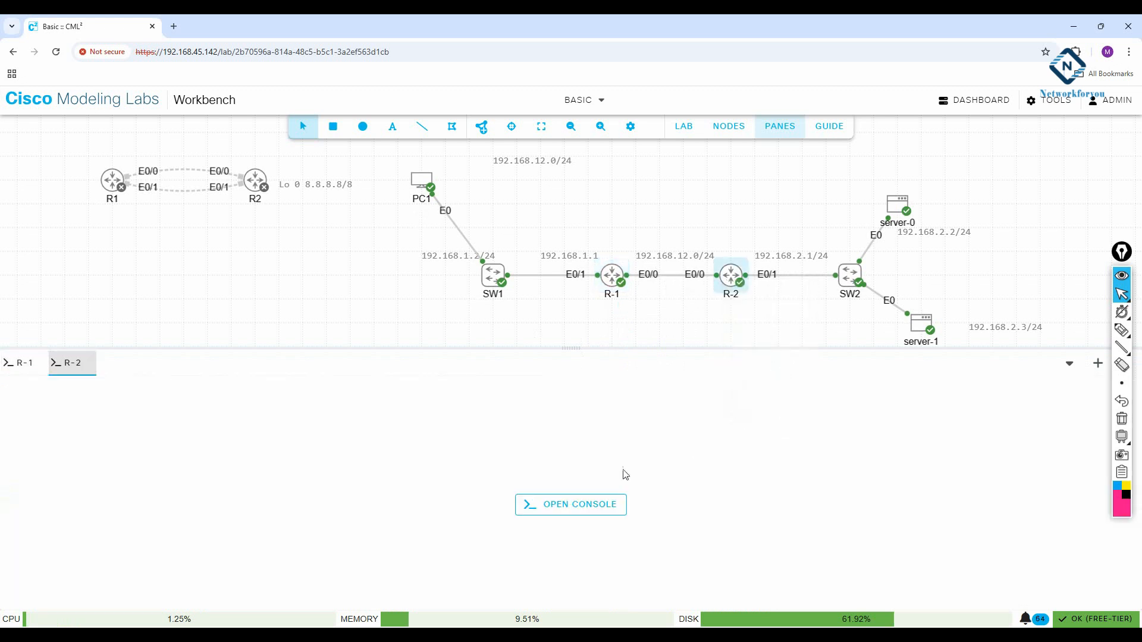
pyautogui.rightClick(494, 280)
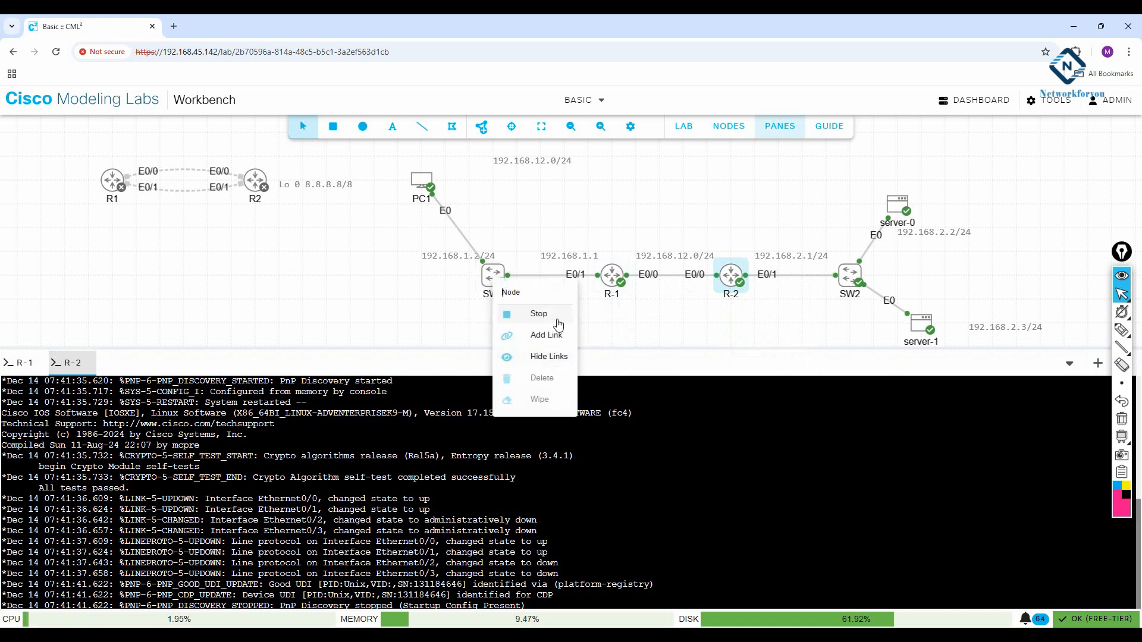
pyautogui.click(464, 299)
pyautogui.rightClick(489, 284)
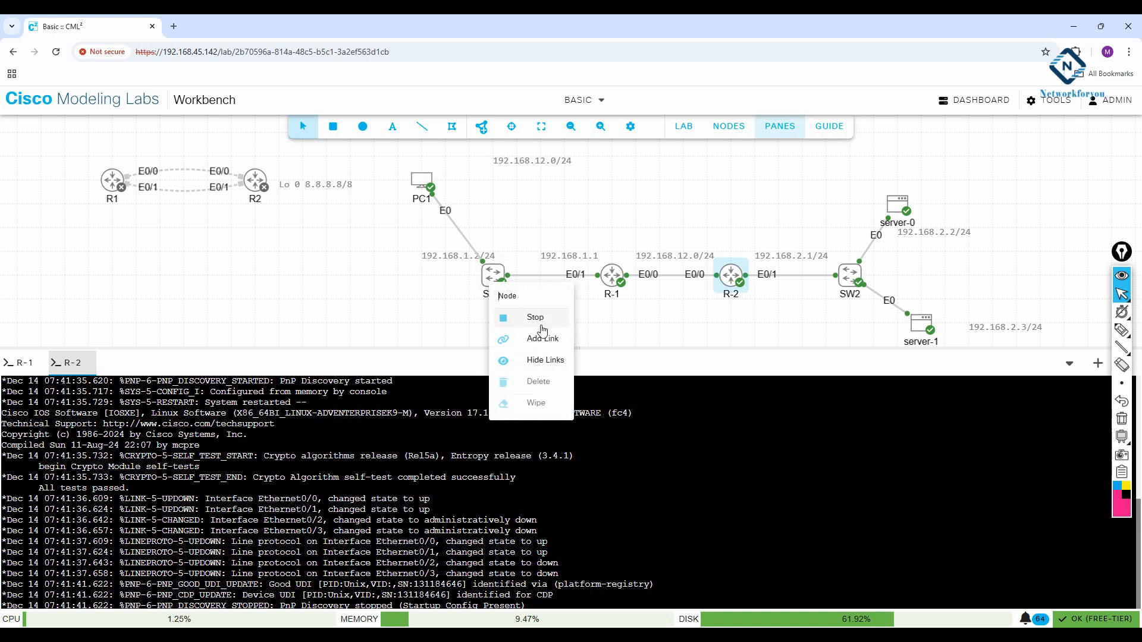
pyautogui.click(657, 322)
pyautogui.rightClick(849, 276)
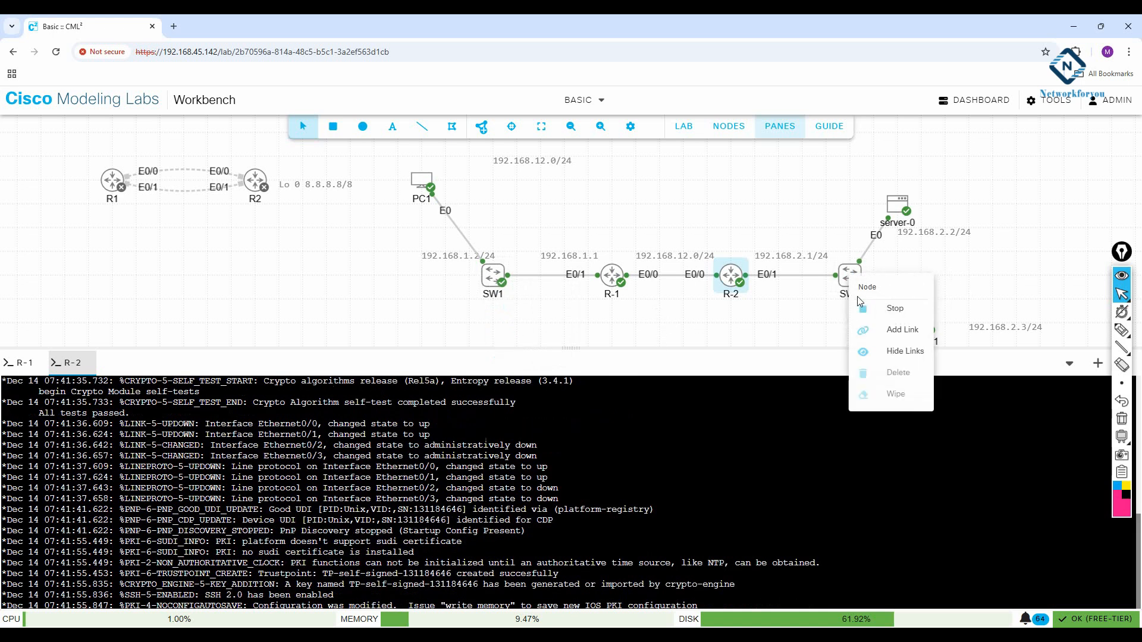
pyautogui.click(766, 328)
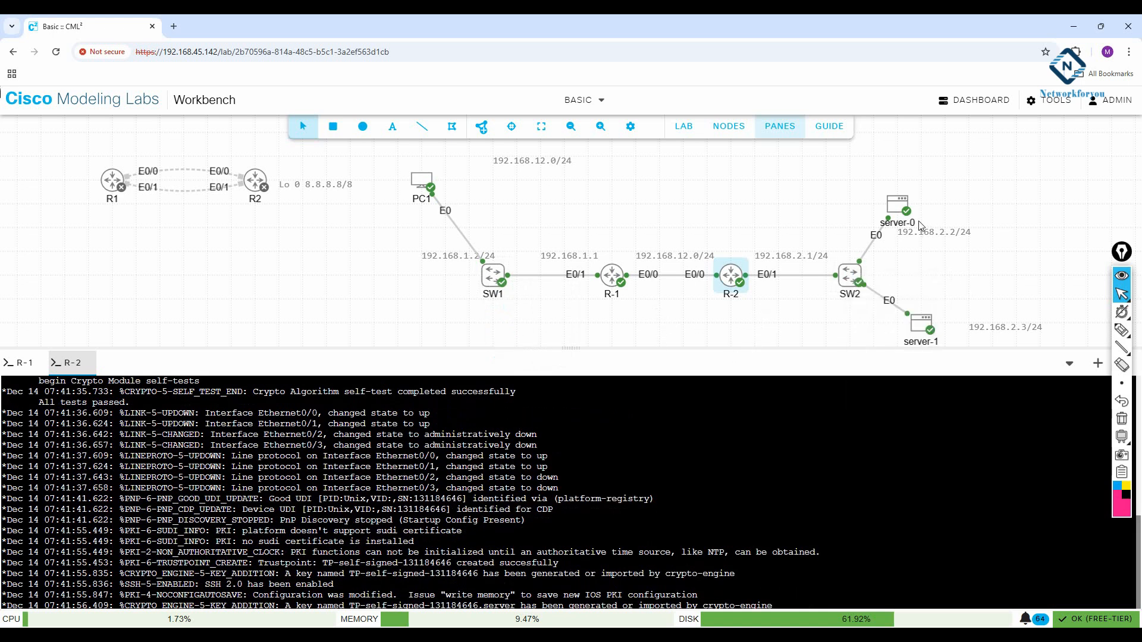
# Step: Open and connect consoles for PC1 and server-0, returning to PC1's login prompt
pyautogui.rightClick(426, 184)
pyautogui.click(477, 317)
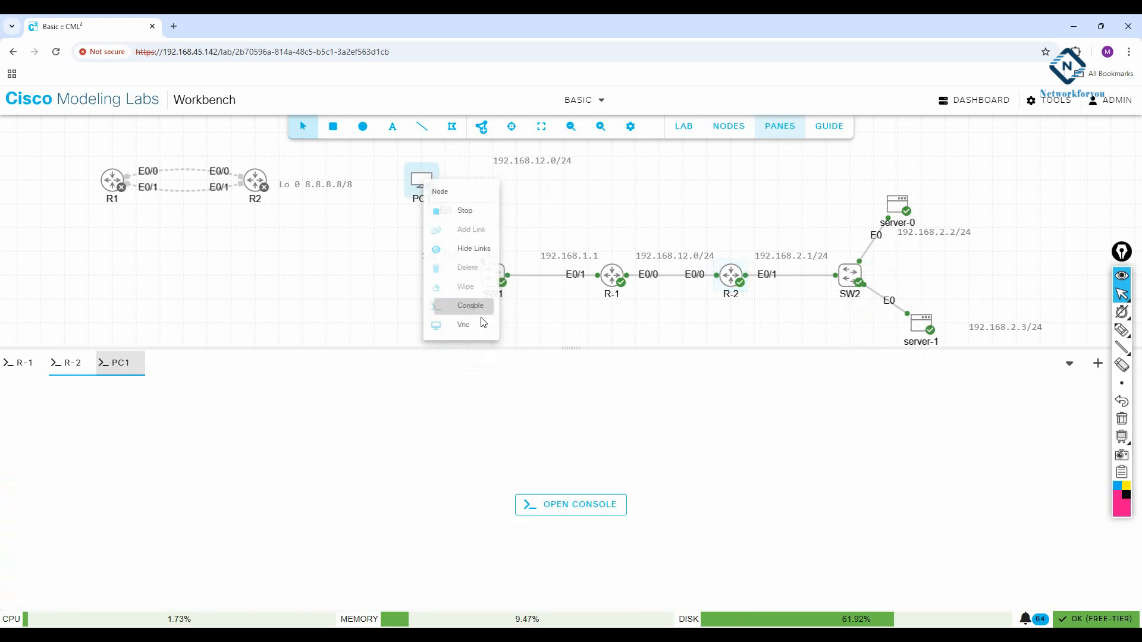
pyautogui.click(579, 507)
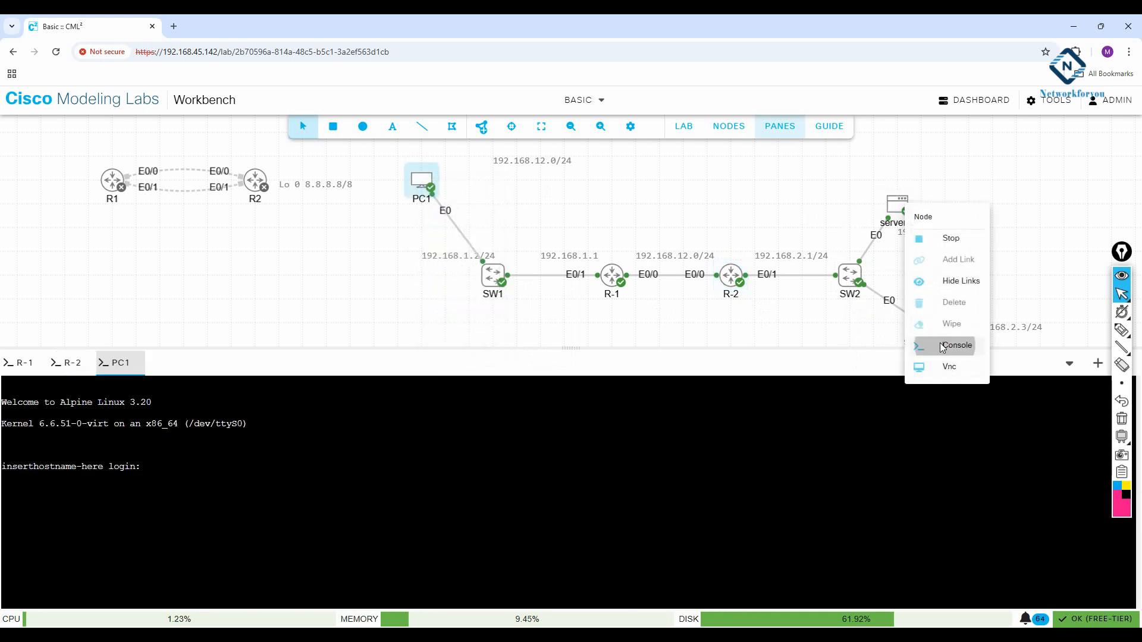
pyautogui.click(946, 346)
pyautogui.click(556, 507)
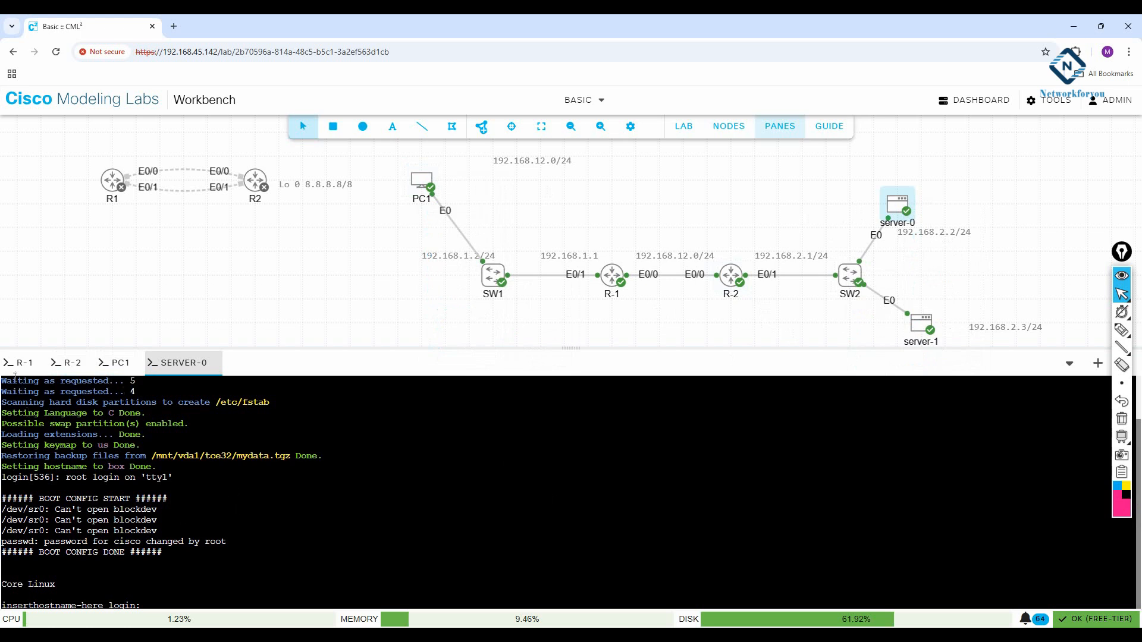
pyautogui.click(119, 362)
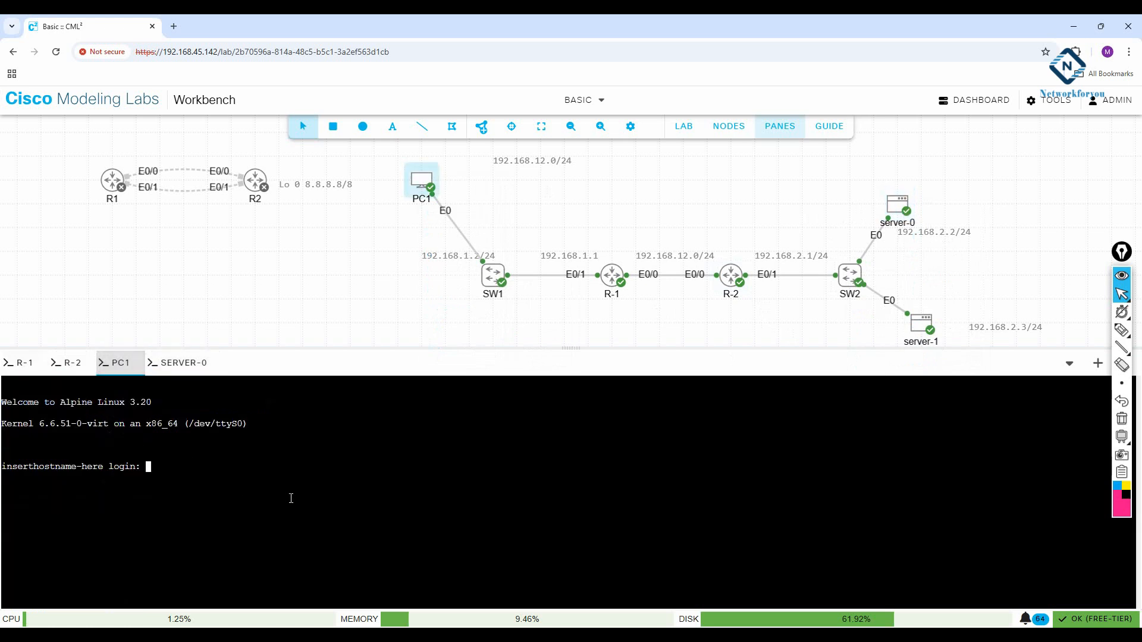
# Step: Log PC1 in as root and set its hostname to PC1
pyautogui.write('root')
pyautogui.press('Return')
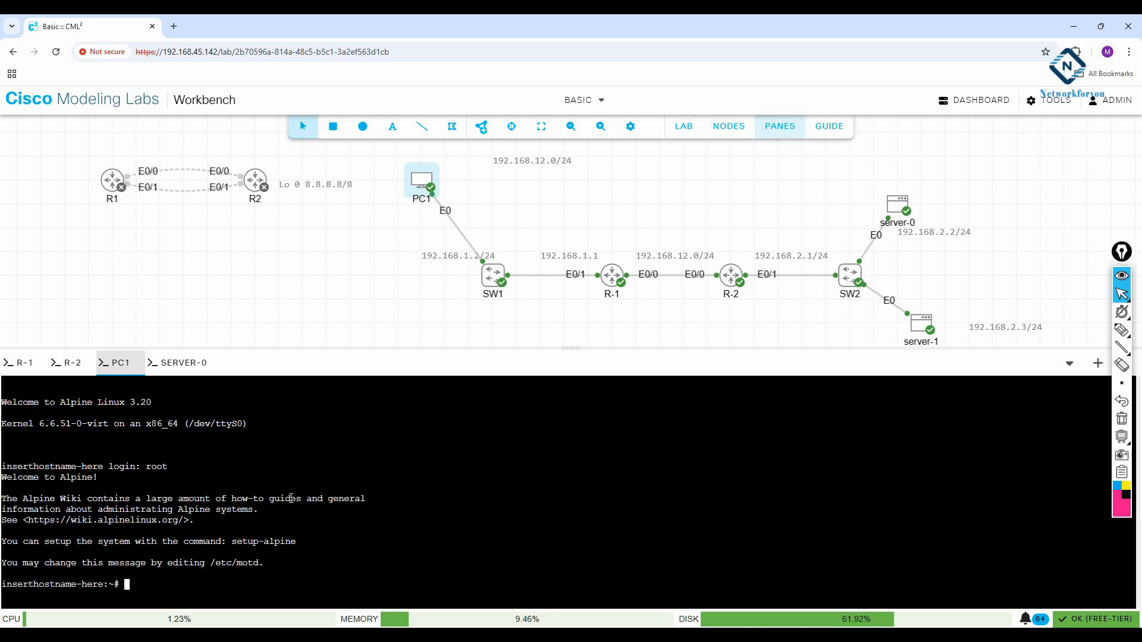
pyautogui.write('hostname PC1')
pyautogui.press('Return')
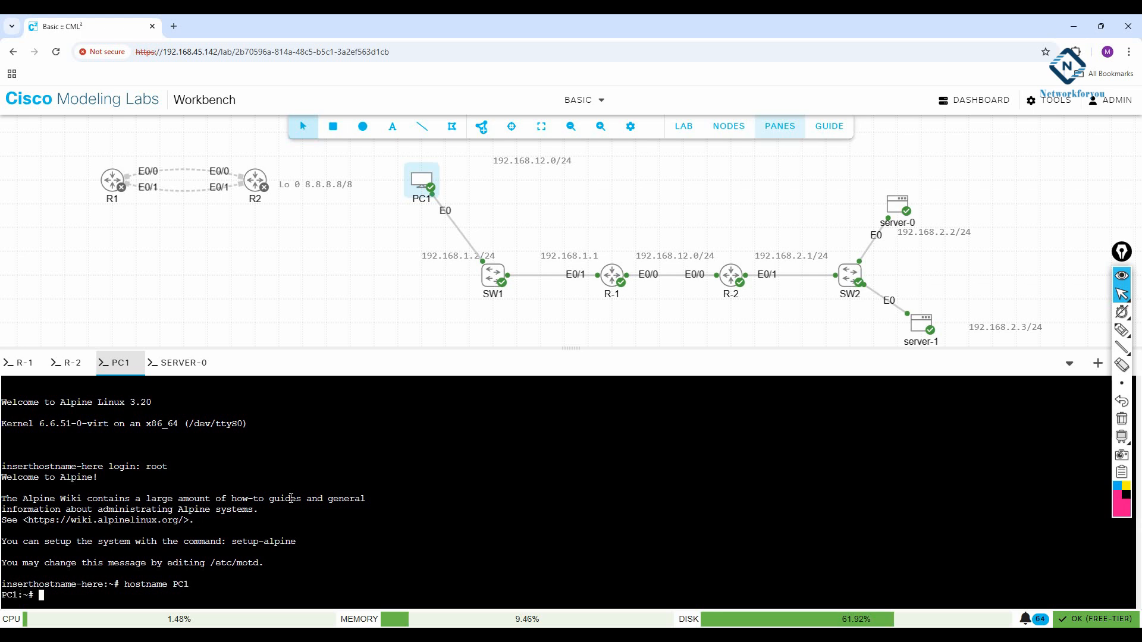
# Step: List PC1's interfaces, then assign eth0 192.168.1.3 with netmask 255.255.255.0
pyautogui.write('ifconfig')
pyautogui.press('Return')
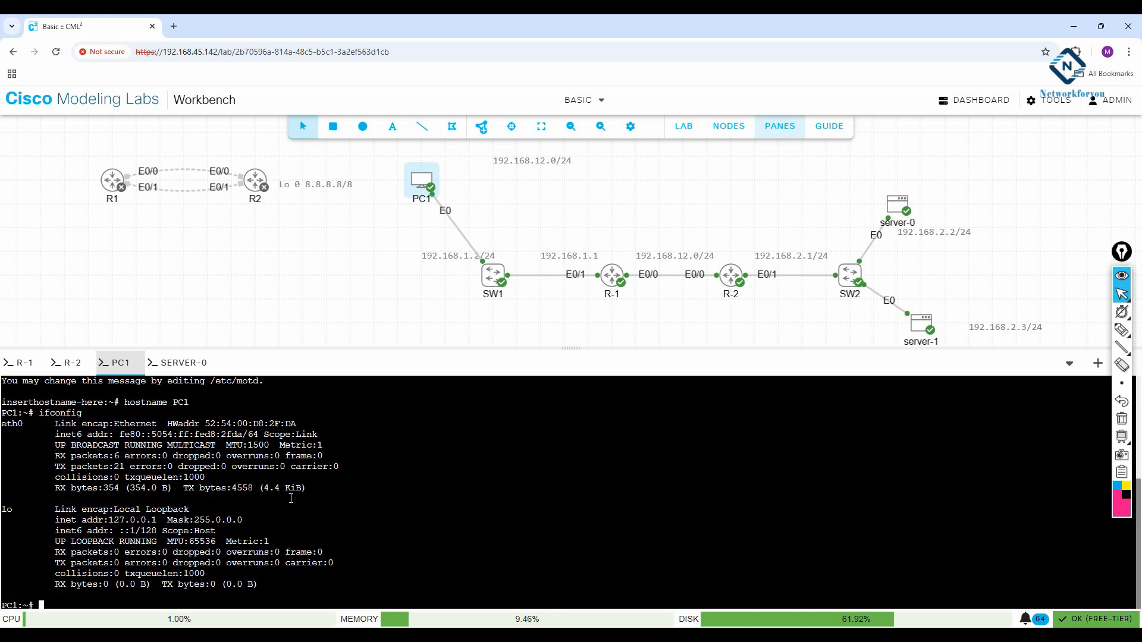
pyautogui.write('ifconfig e')
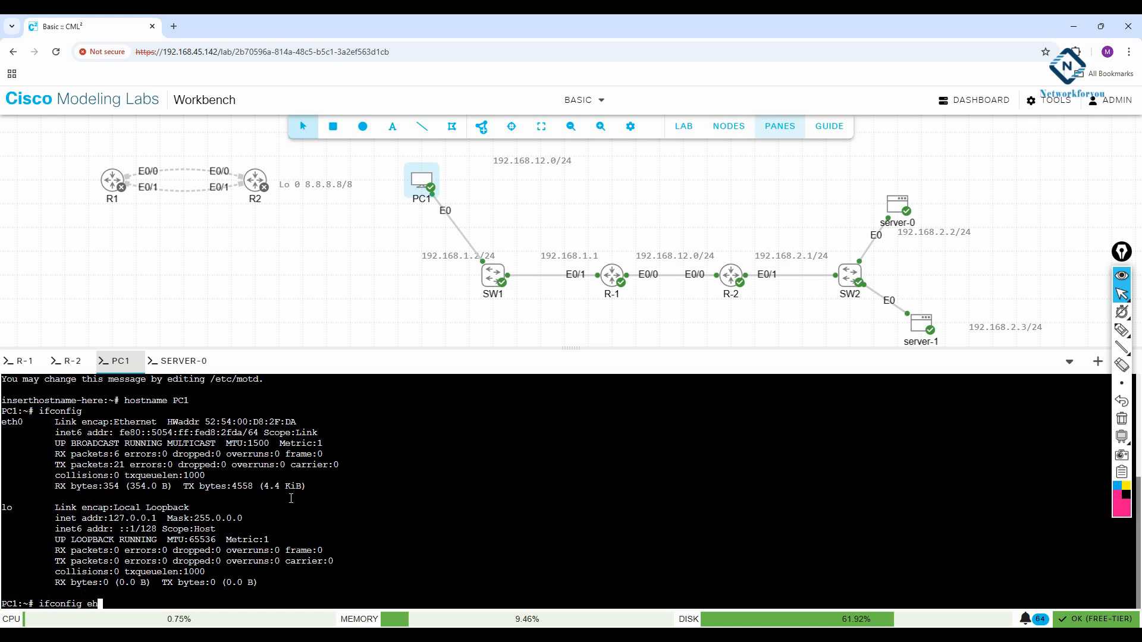
pyautogui.write('th0 192.168.1.3 netmask 255.255.255.0')
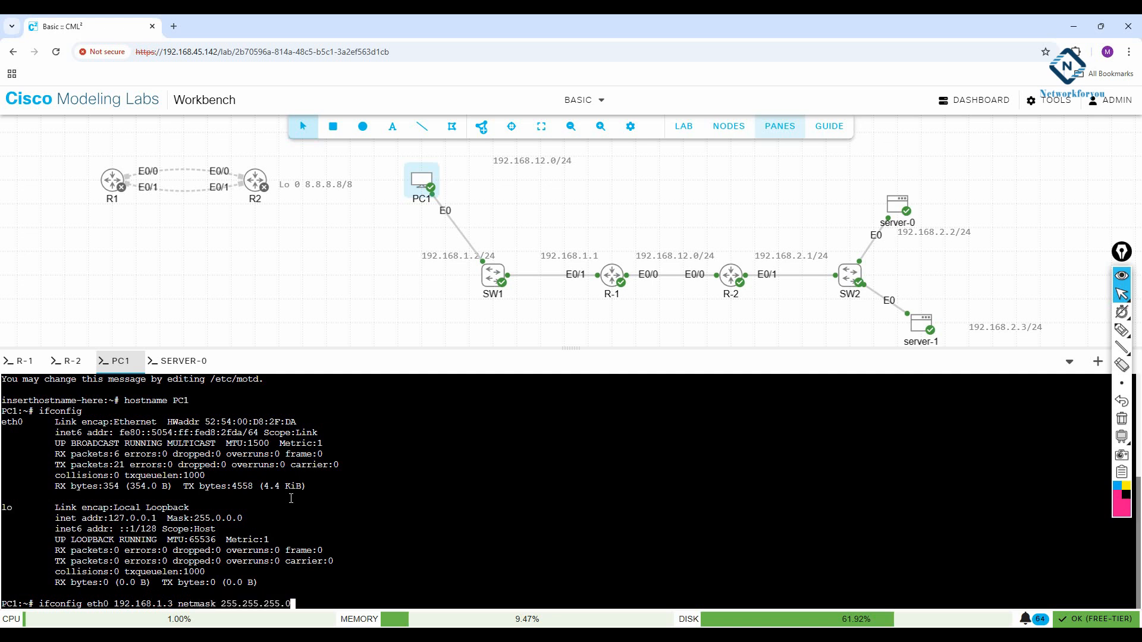
pyautogui.press('Return')
# Step: Copy 'route add default gw 192.168.1.1 eth0' from the notes and run it on PC1
pyautogui.write('r')
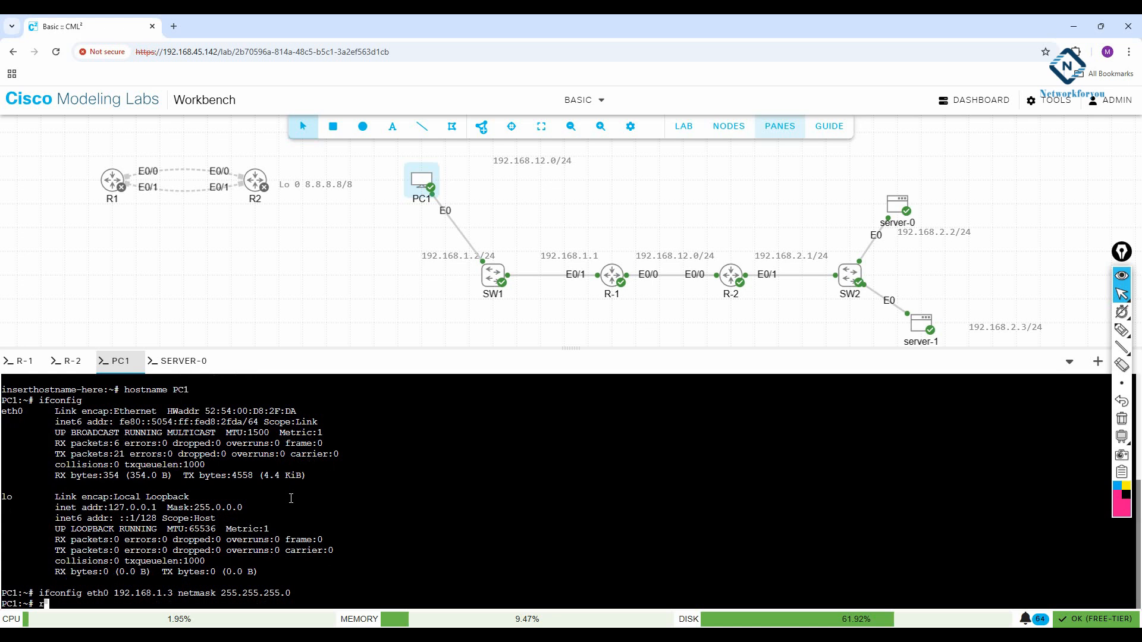
pyautogui.write('oute')
pyautogui.hotkey('alt', 'Tab')
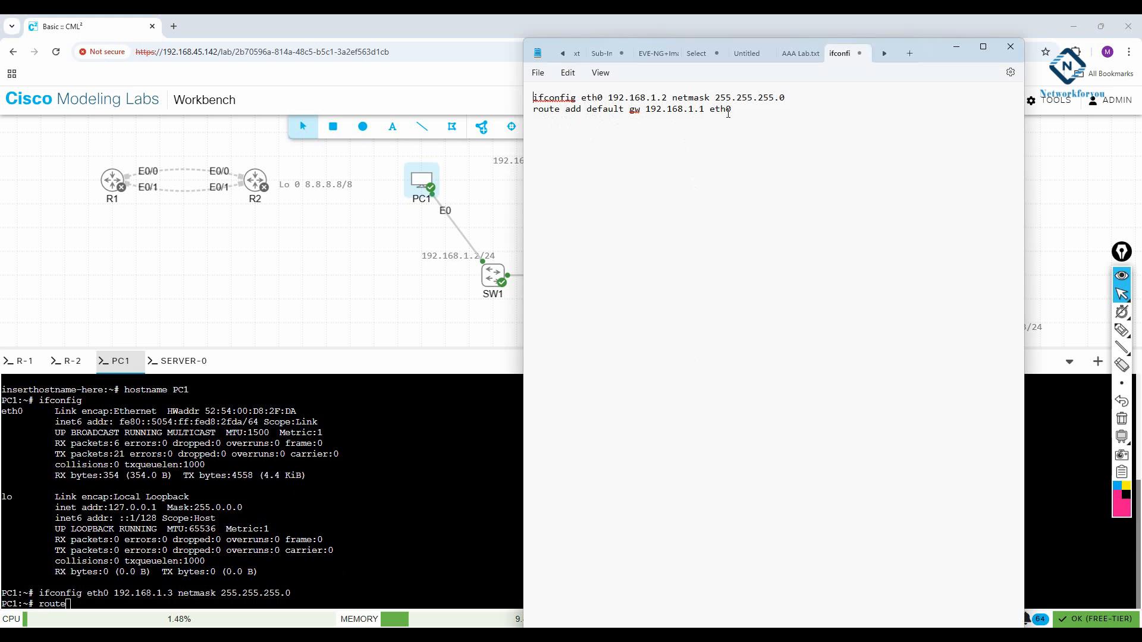
pyautogui.moveTo(730, 112); pyautogui.dragTo(491, 113)
pyautogui.rightClick(688, 117)
pyautogui.click(719, 171)
pyautogui.click(517, 303)
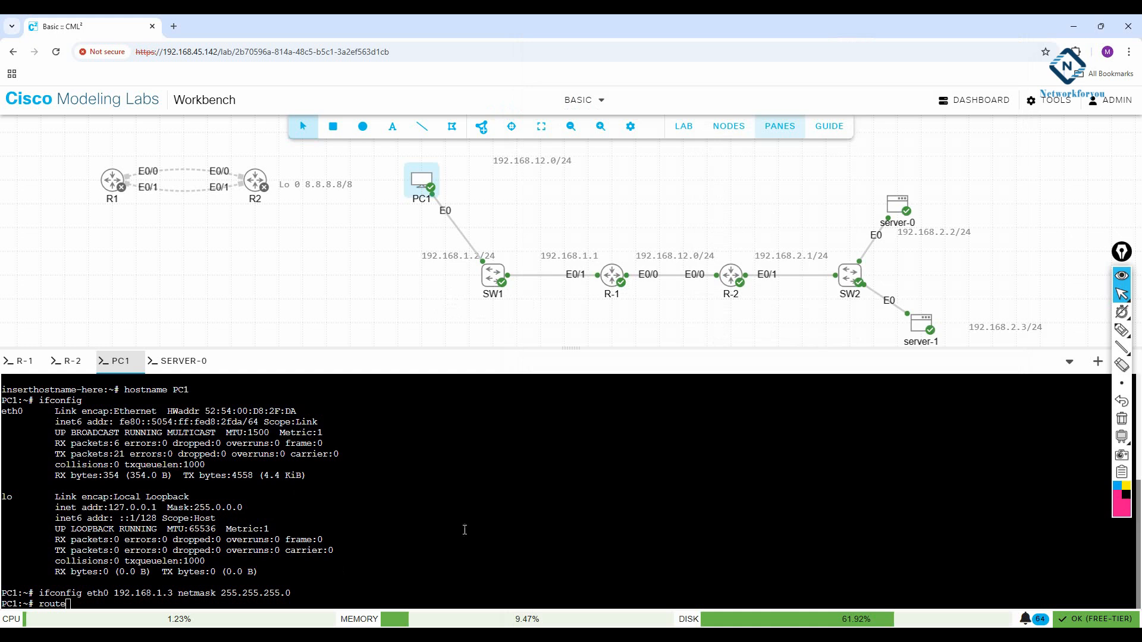
pyautogui.press('BackSpace')
pyautogui.press('BackSpace')
pyautogui.press('BackSpace')
pyautogui.press('BackSpace')
pyautogui.press('BackSpace')
pyautogui.rightClick(465, 530)
pyautogui.click(512, 367)
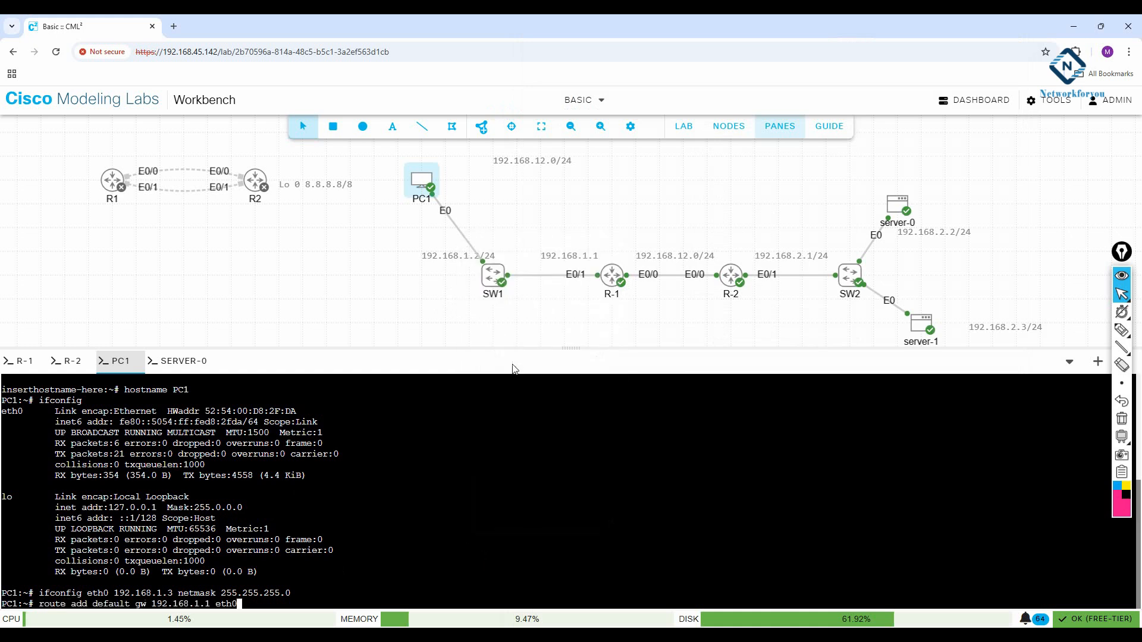
pyautogui.press('Return')
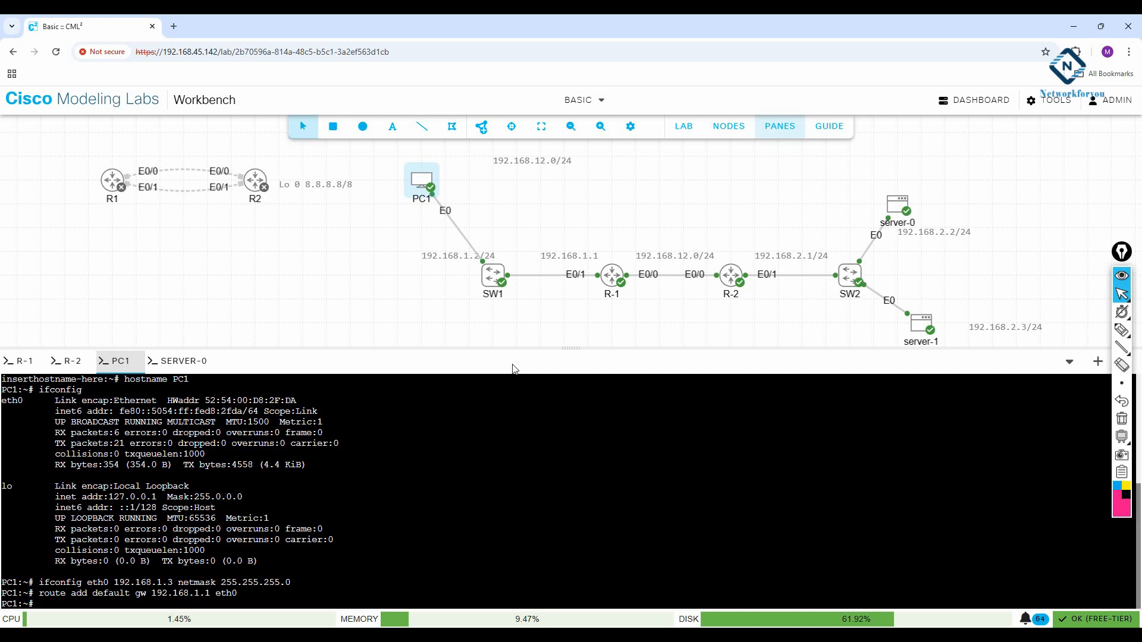
# Step: Check PC1's ifconfig and routing table, highlighting default gateway 192.168.1.1, then switch to R-1
pyautogui.write('ifconfig')
pyautogui.press('Return')
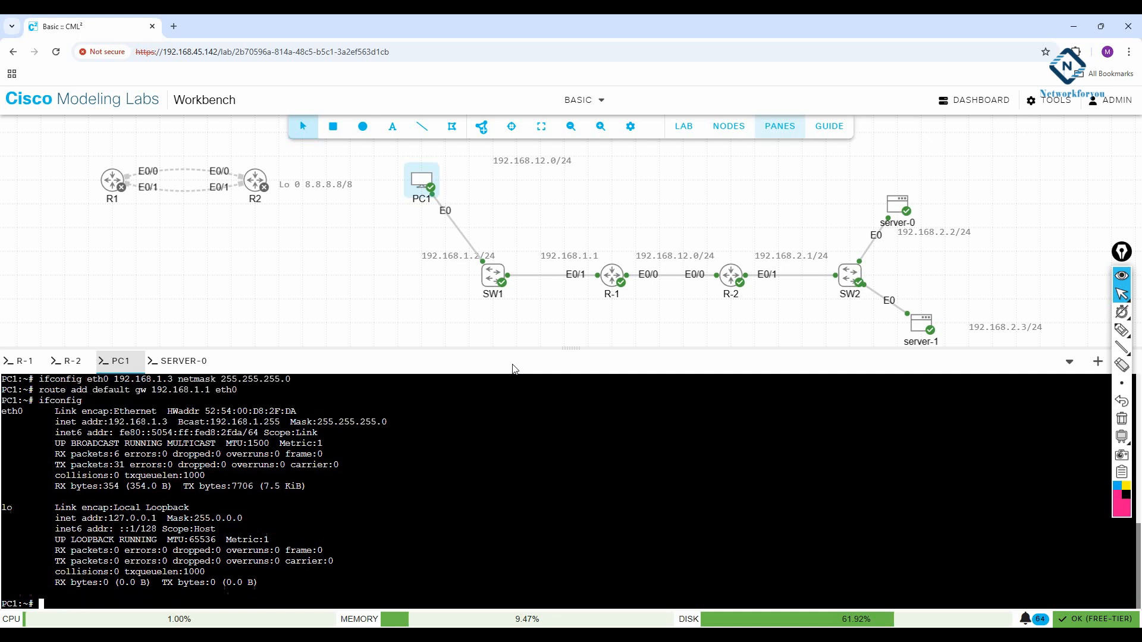
pyautogui.write('rotue')
pyautogui.press('Return')
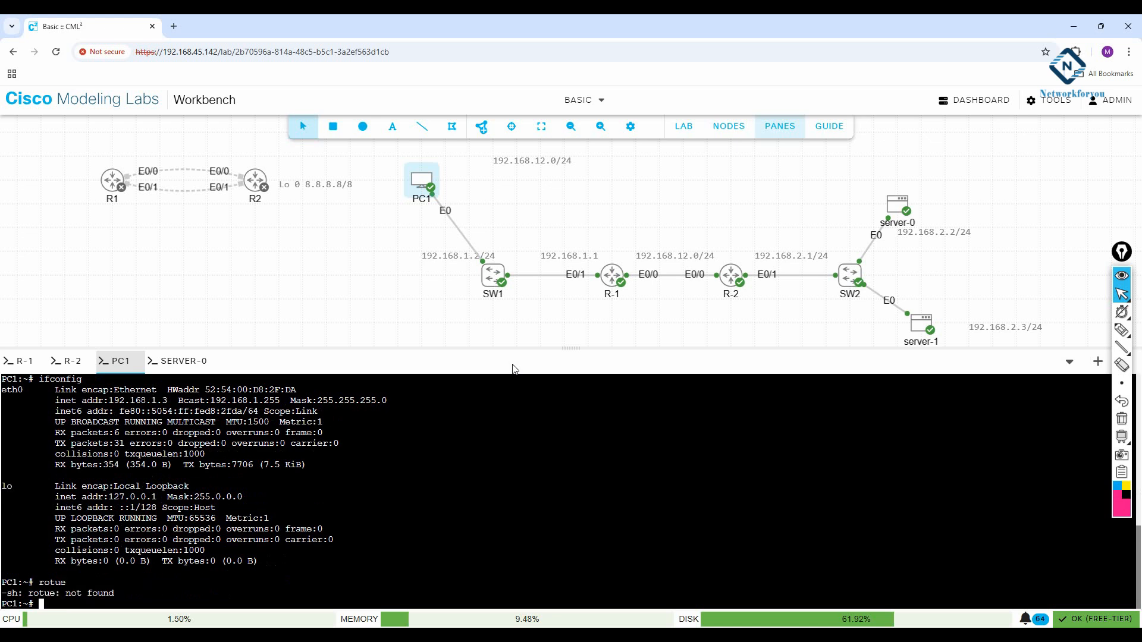
pyautogui.write('rout')
pyautogui.press('BackSpace')
pyautogui.press('BackSpace')
pyautogui.press('BackSpace')
pyautogui.write('route')
pyautogui.press('Return')
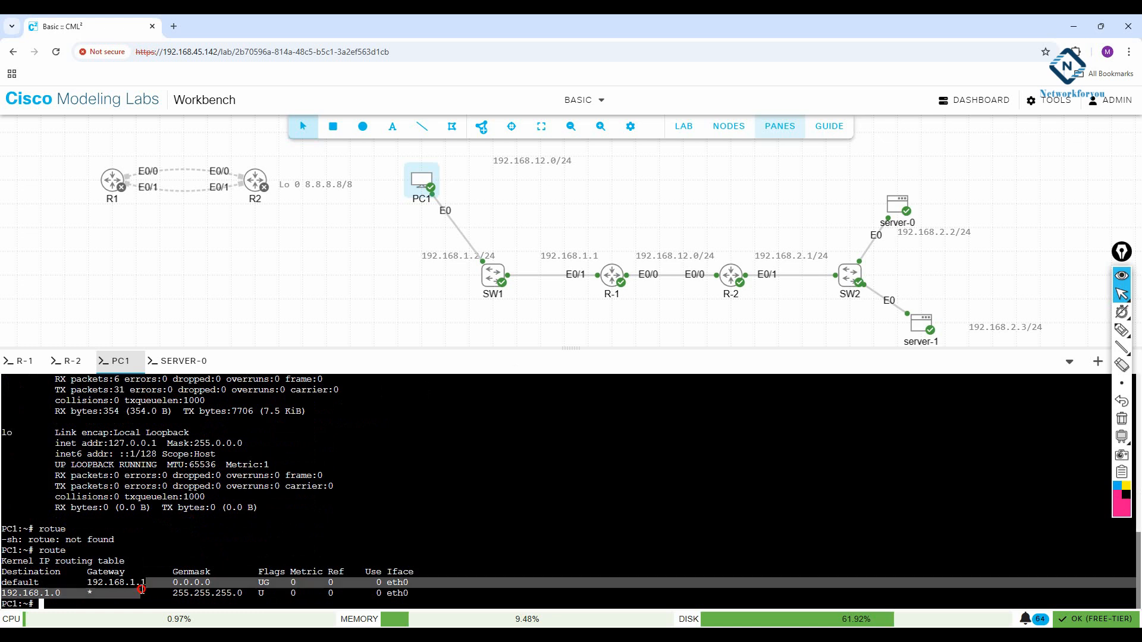
pyautogui.moveTo(148, 583); pyautogui.dragTo(74, 583)
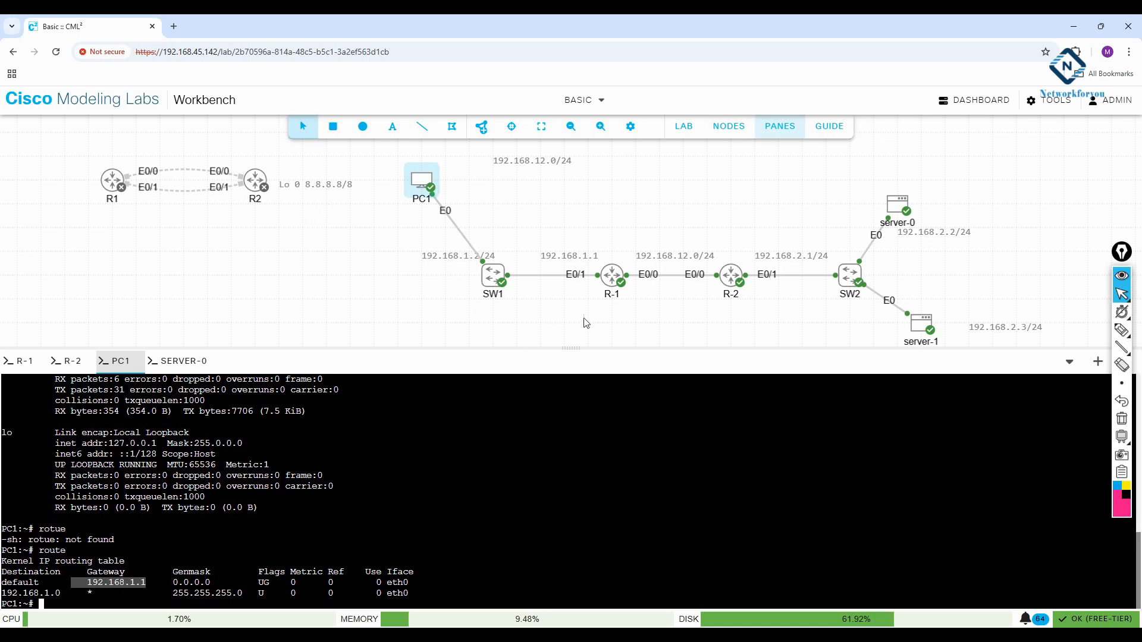
pyautogui.click(27, 361)
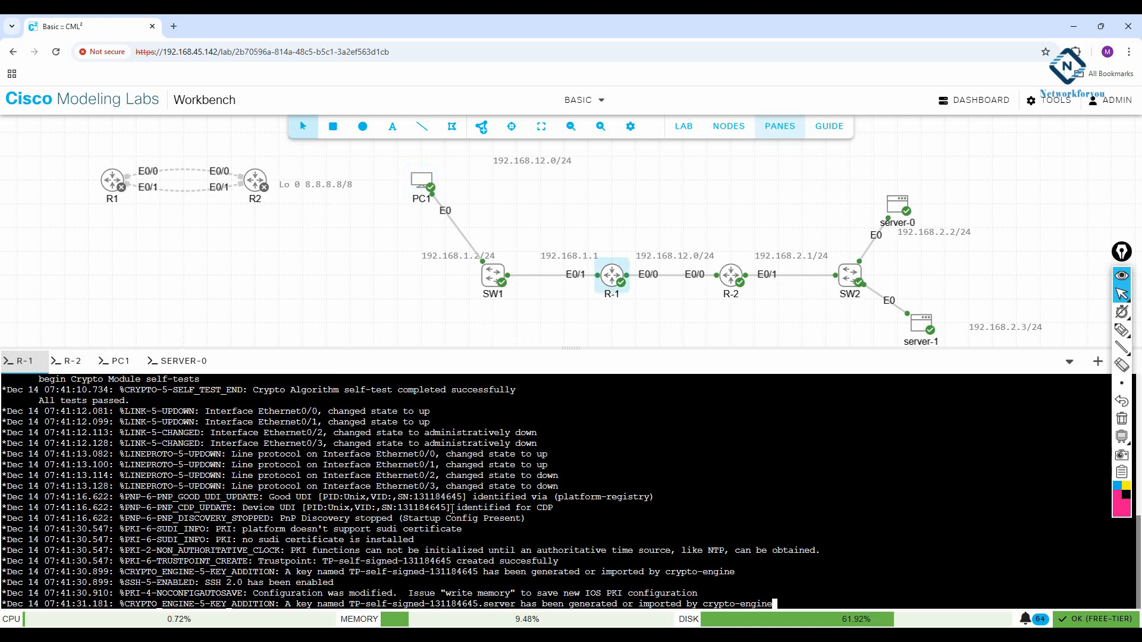
# Step: On R-1, enter enable mode and run 'sh ip int br' and 'sh ip route'
pyautogui.press('Return')
pyautogui.press('Return')
pyautogui.press('Return')
pyautogui.press('Return')
pyautogui.press('Return')
pyautogui.press('Return')
pyautogui.press('Return')
pyautogui.press('Return')
pyautogui.press('Return')
pyautogui.press('Return')
pyautogui.press('Return')
pyautogui.press('Return')
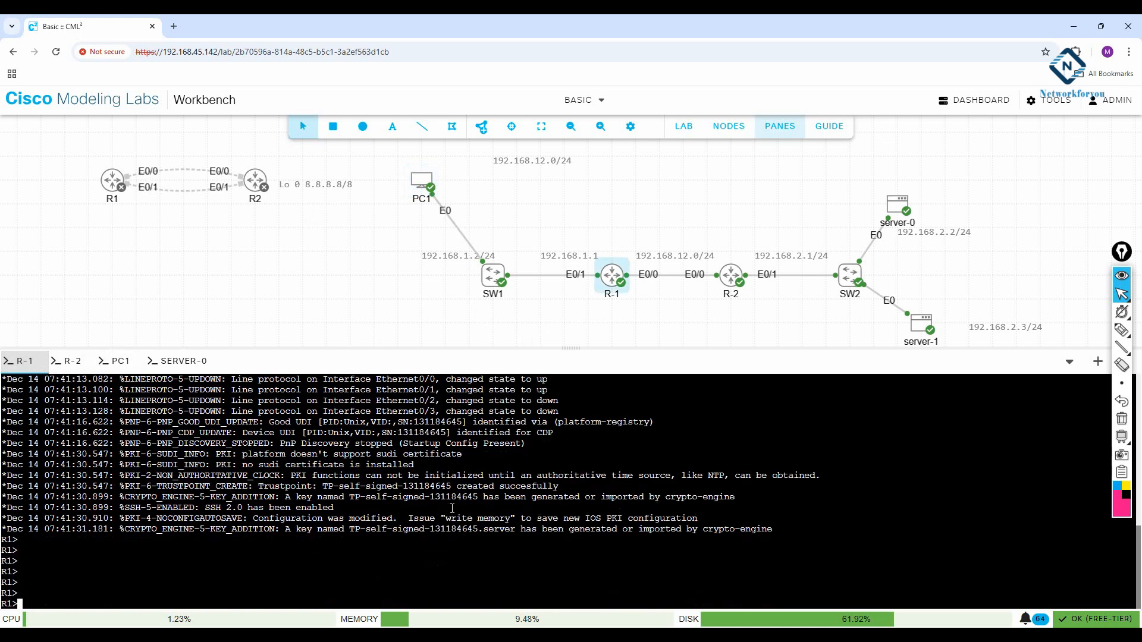
pyautogui.write('en')
pyautogui.press('Return')
pyautogui.write('sh ip int br')
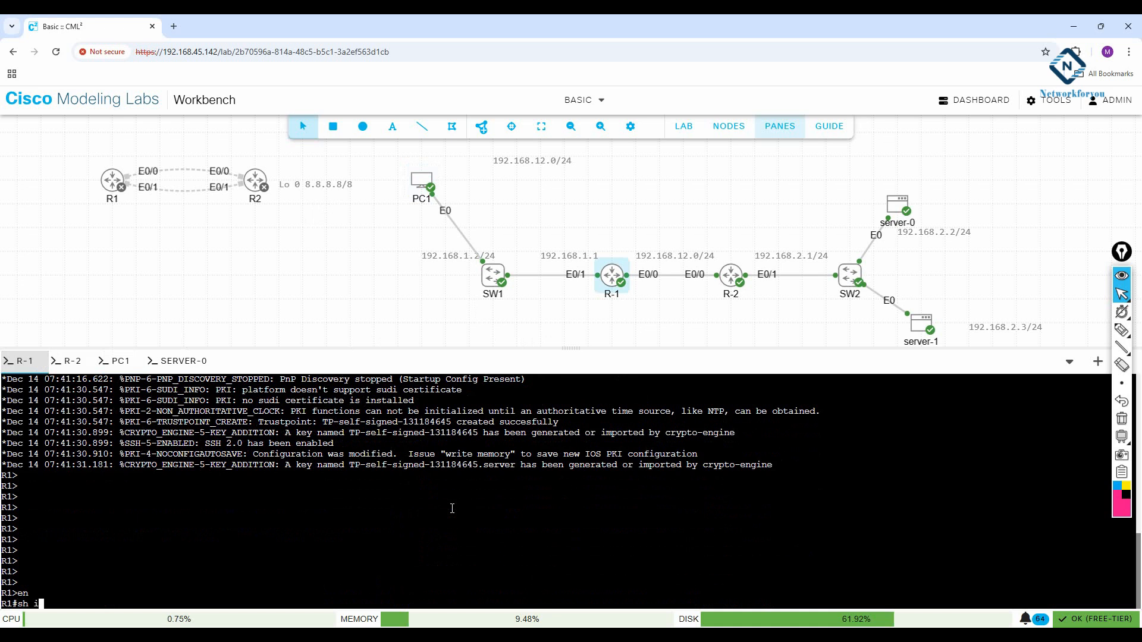
pyautogui.press('Return')
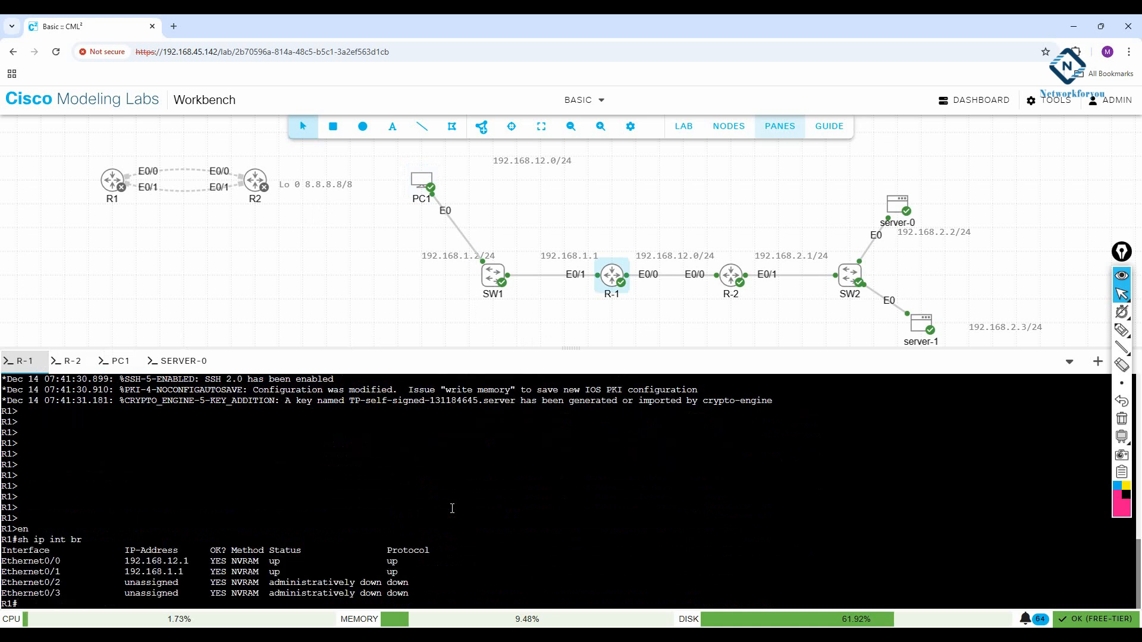
pyautogui.write('sh ip route')
pyautogui.press('Return')
pyautogui.press('Return')
pyautogui.press('Return')
pyautogui.press('Return')
pyautogui.press('Return')
pyautogui.press('Return')
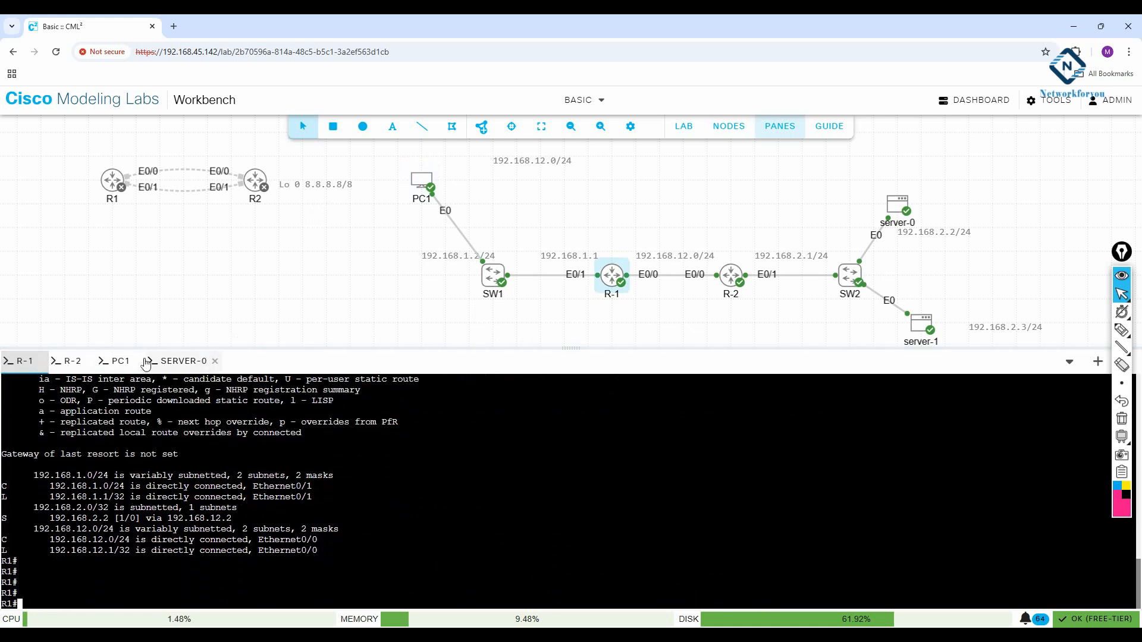
pyautogui.click(175, 361)
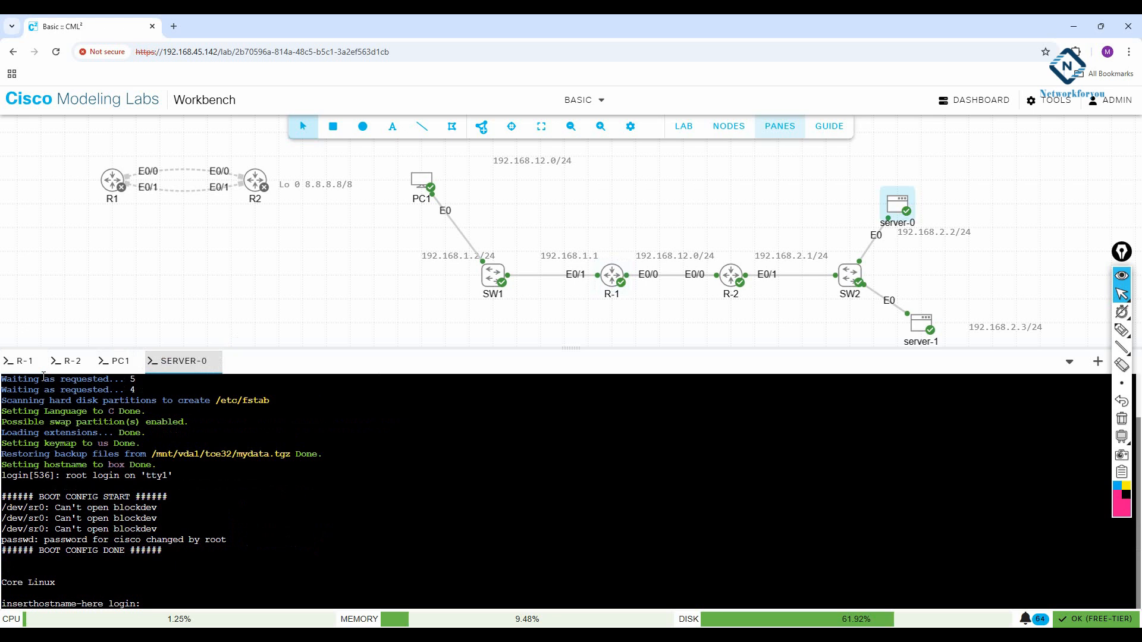
# Step: From PC1, ping 192.168.1.1 and stop it after successful replies
pyautogui.click(119, 361)
pyautogui.write('ping 1')
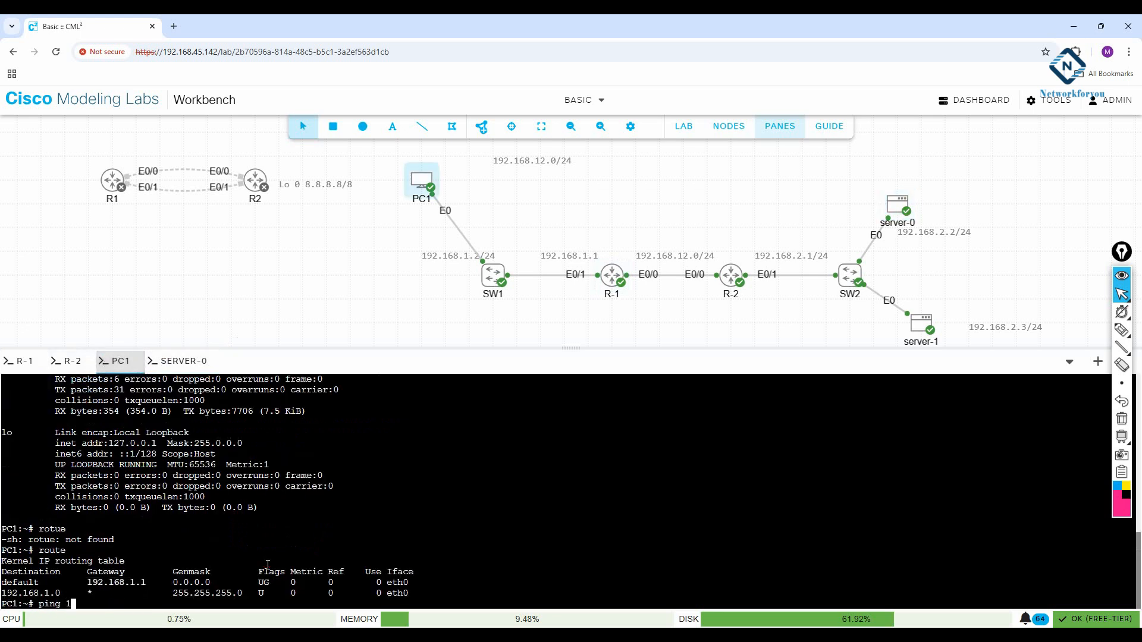
pyautogui.write('92.168.1.1')
pyautogui.press('Return')
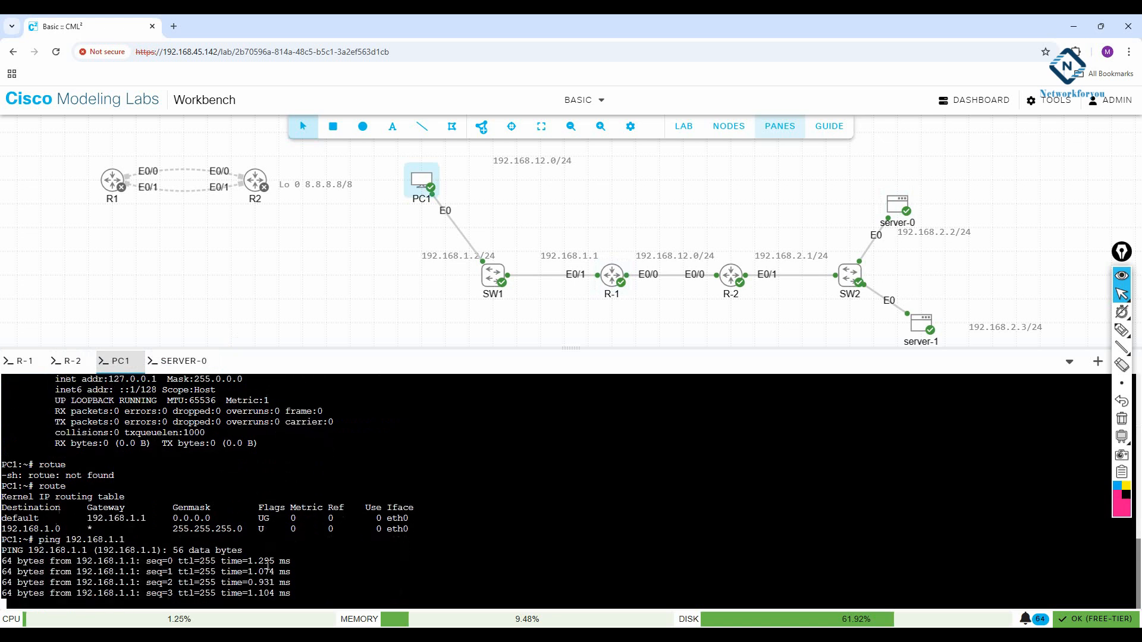
pyautogui.hotkey('ctrl', 'c')
# Step: Edit the previous ping to reach 192.168.12.1 from PC1
pyautogui.press('Up')
pyautogui.press('BackSpace')
pyautogui.press('BackSpace')
pyautogui.write('2.1')
pyautogui.press('Return')
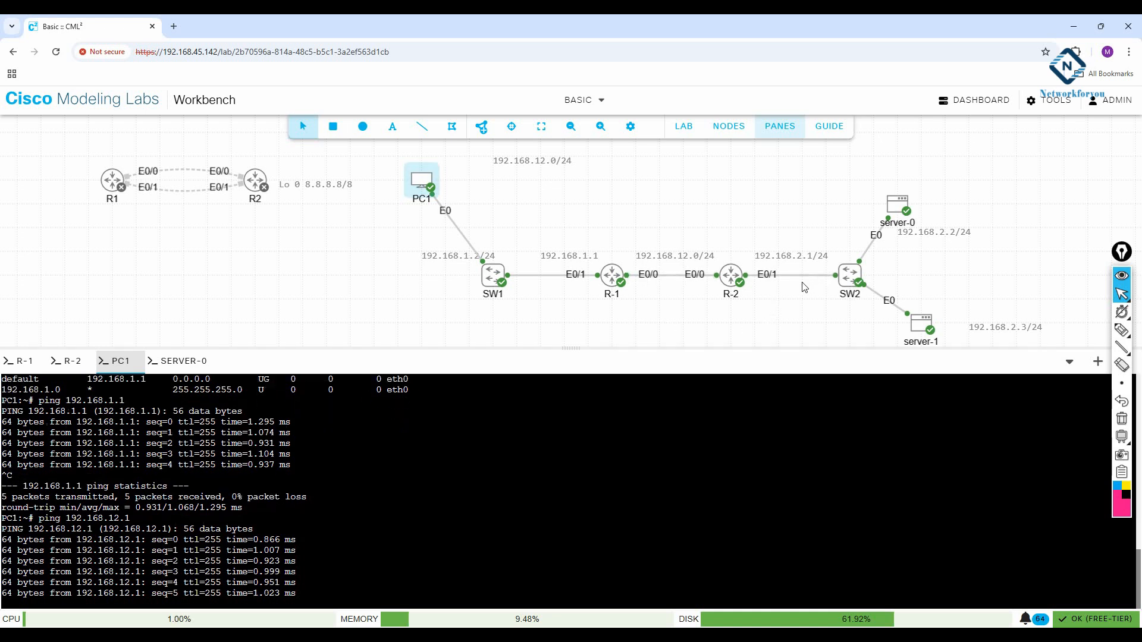
pyautogui.rightClick(900, 203)
# Step: Open server-0's console and attempt logging in as root, then as cisco
pyautogui.click(926, 348)
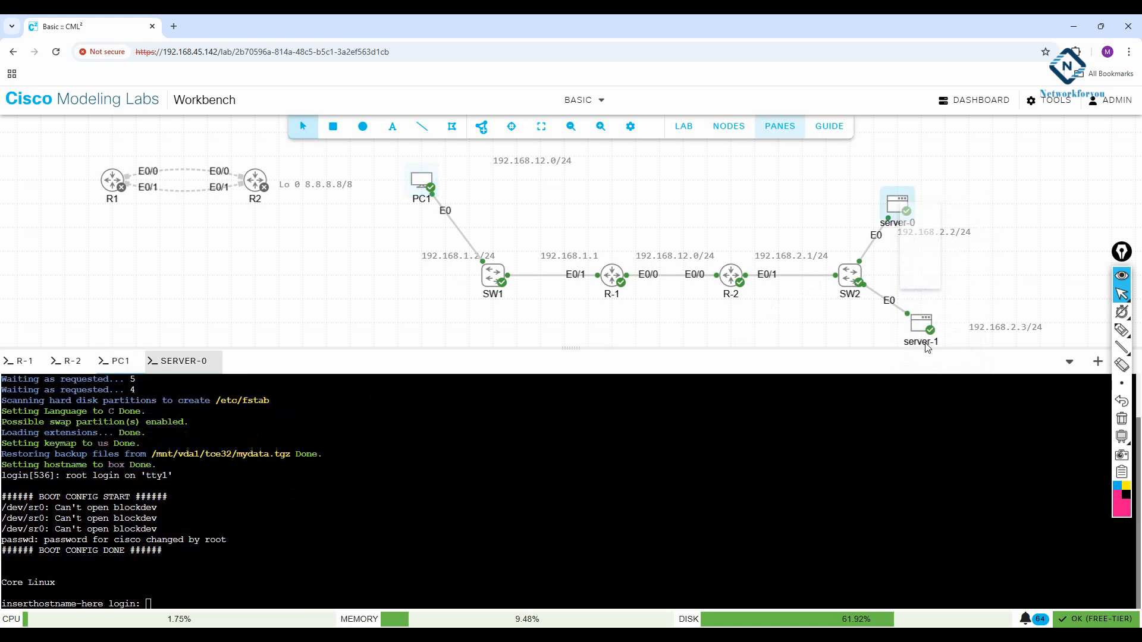
pyautogui.click(439, 488)
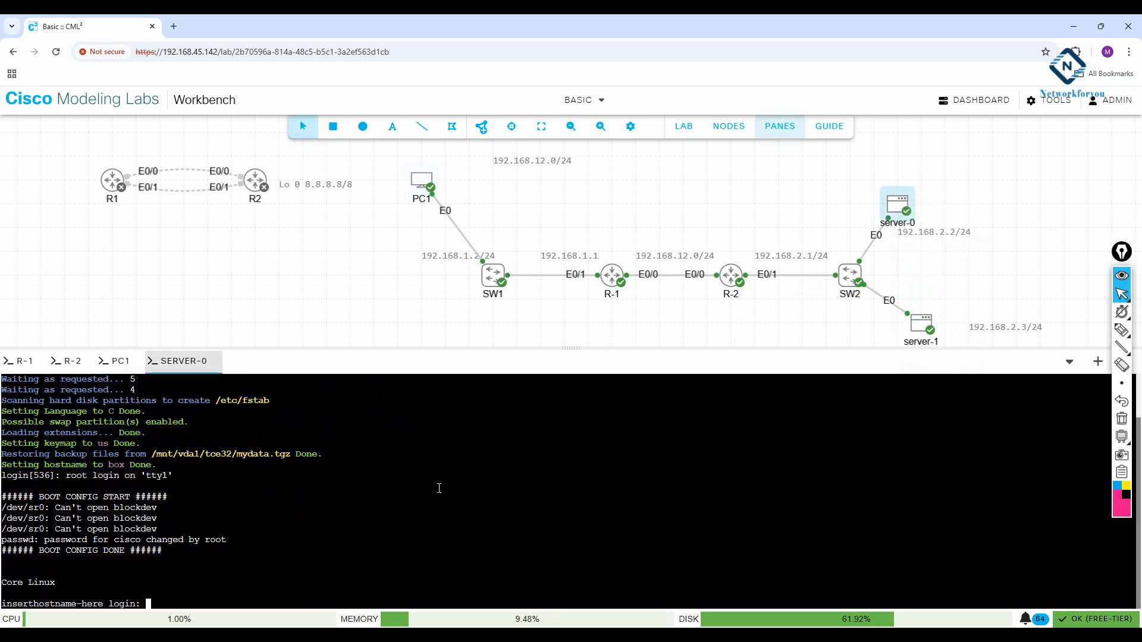
pyautogui.write('root')
pyautogui.press('Return')
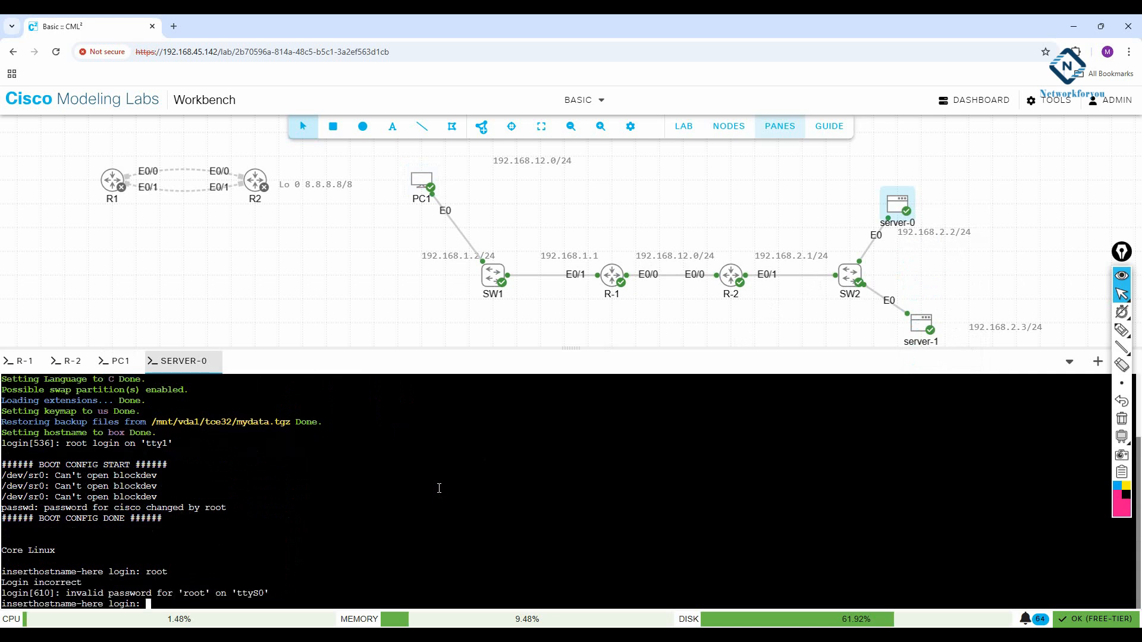
pyautogui.write('cisco')
pyautogui.press('Return')
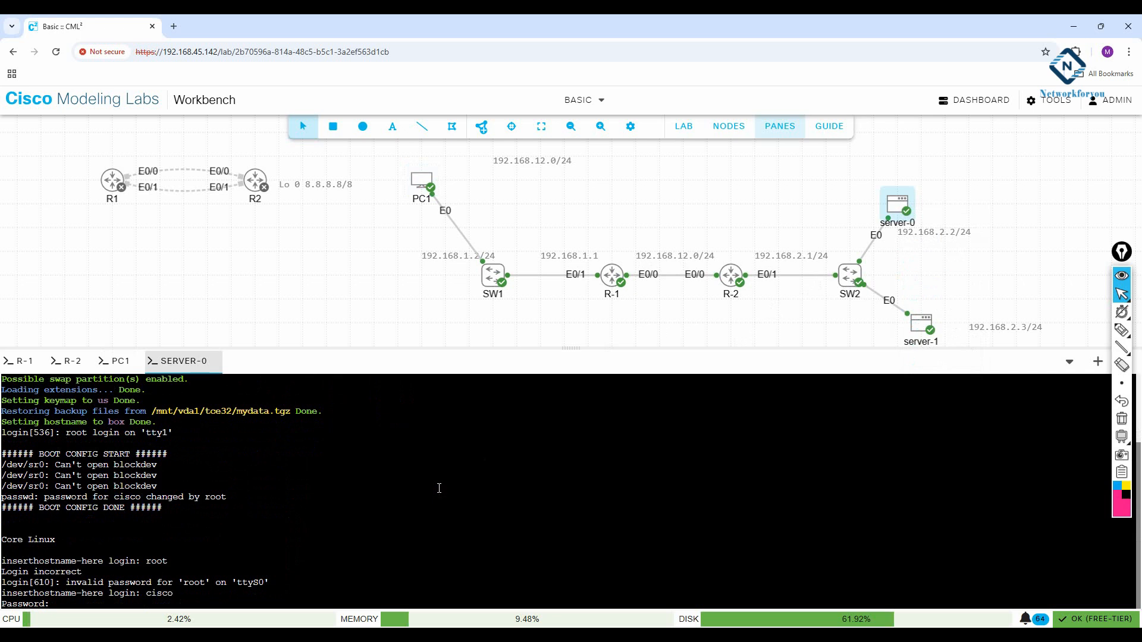
pyautogui.press('Return')
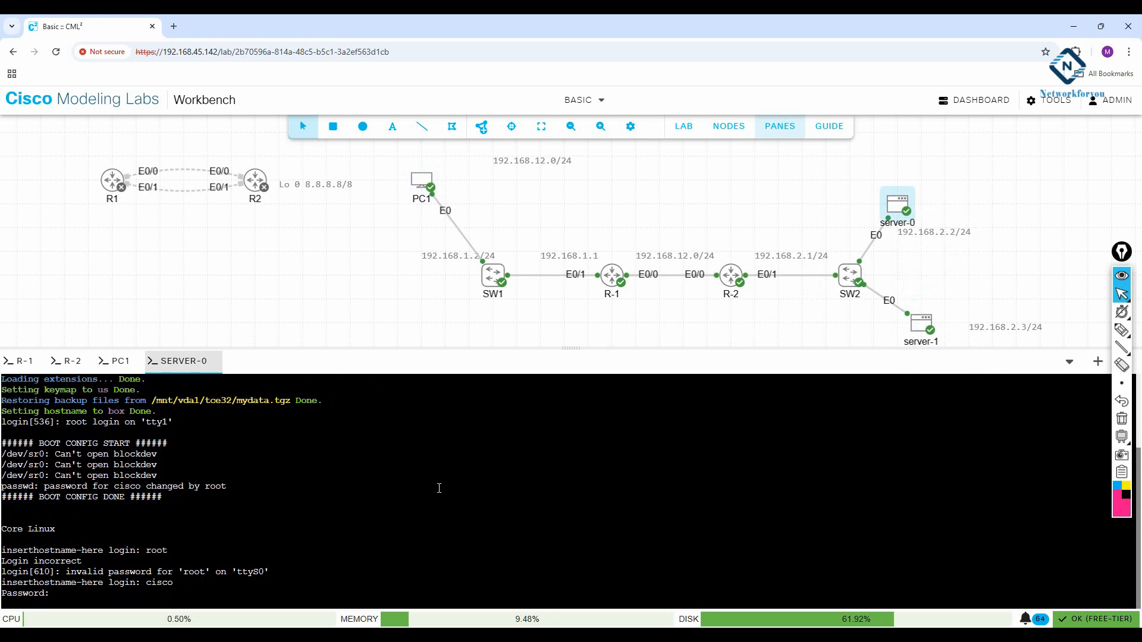
# Step: Retry the cisco login on server-0 and enter further commands at the prompt
pyautogui.press('Return')
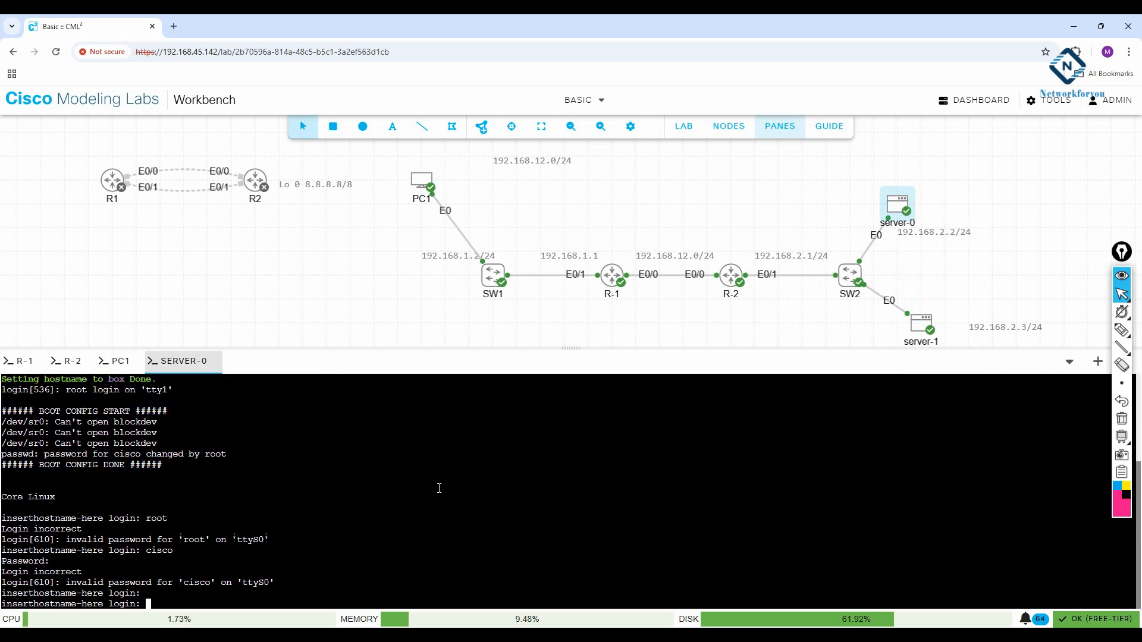
pyautogui.write('cisco')
pyautogui.press('Return')
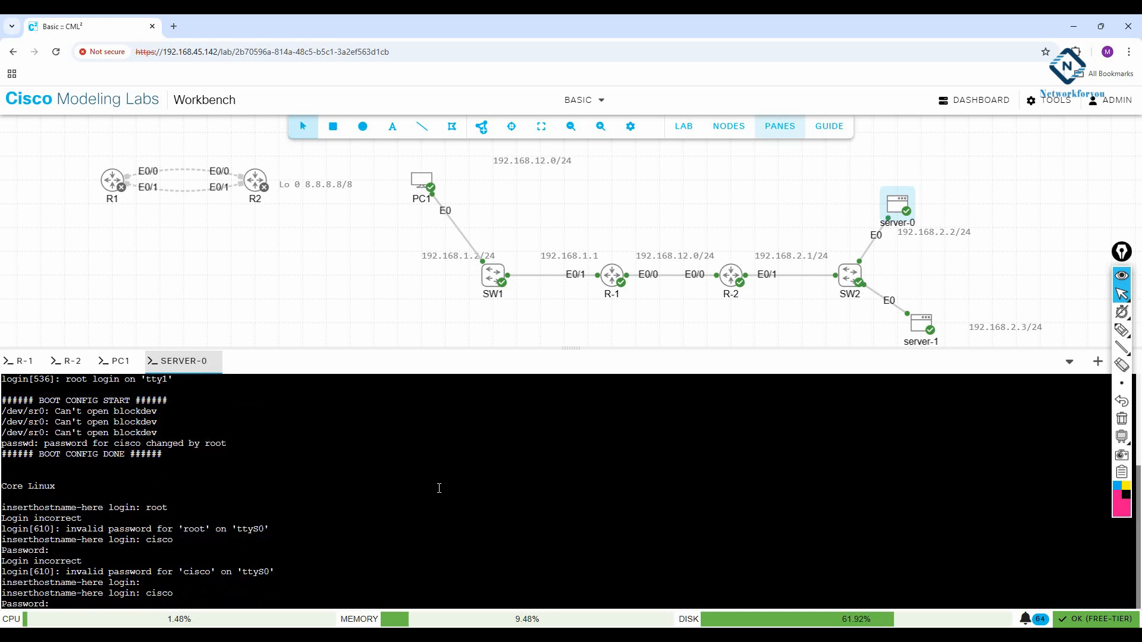
pyautogui.press('Return')
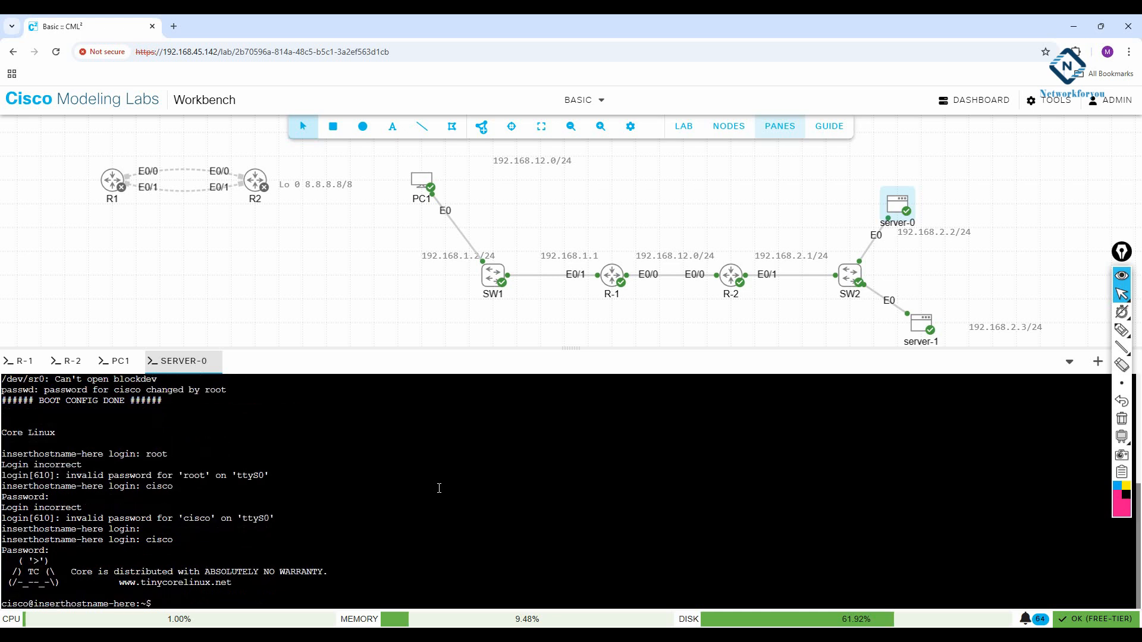
pyautogui.press('Return')
pyautogui.press('Return')
pyautogui.write('uroot')
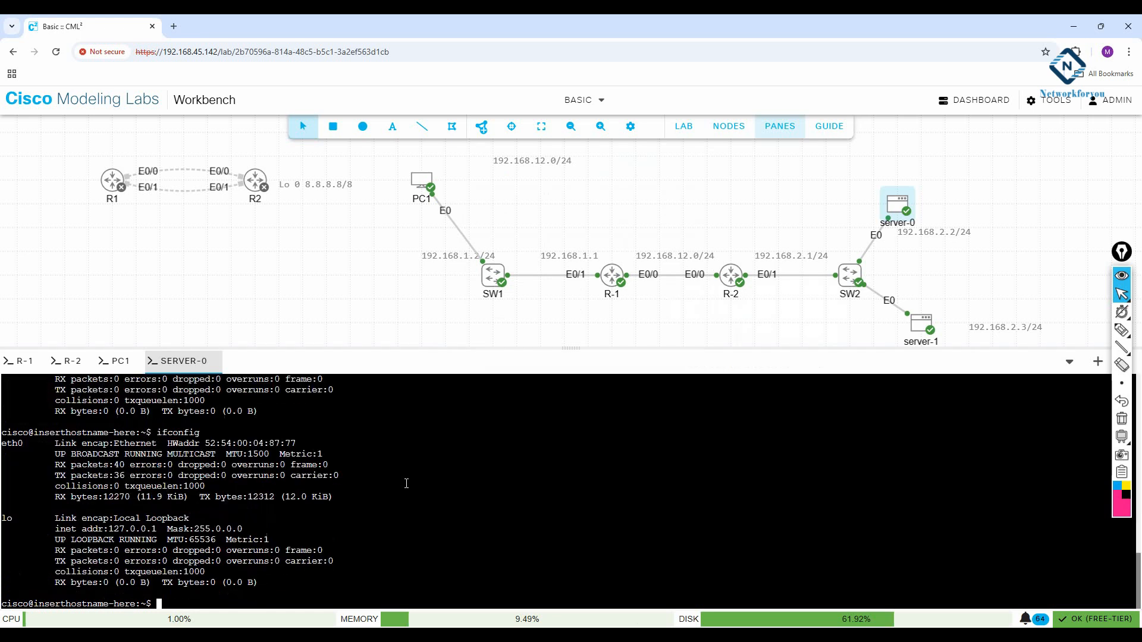
pyautogui.press('Return')
pyautogui.press('Return')
pyautogui.press('Return')
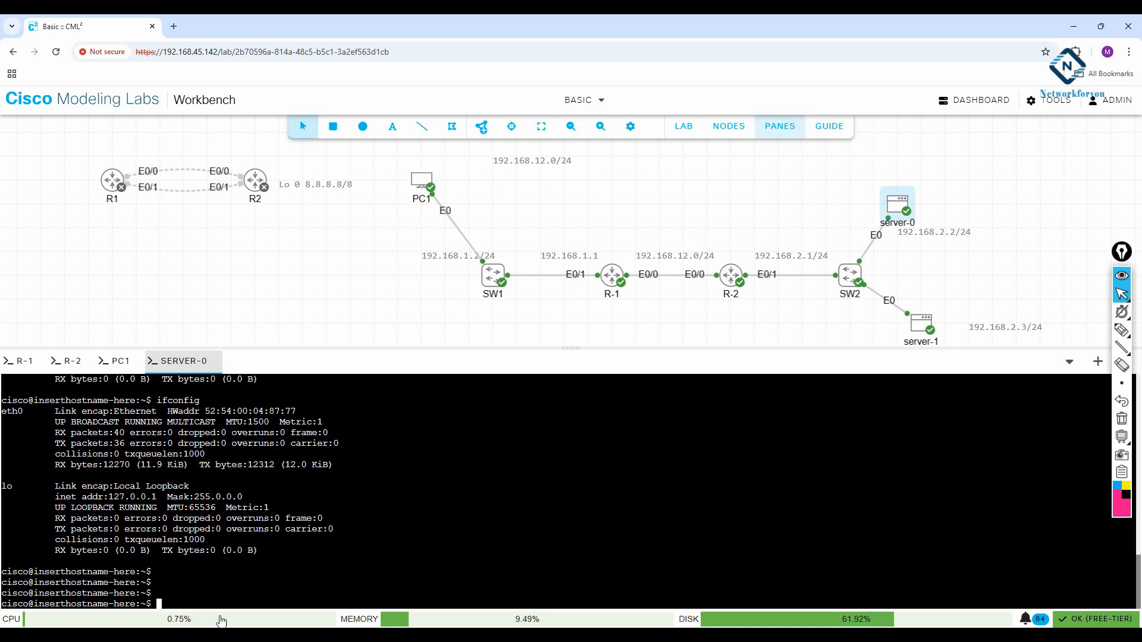
# Step: Paste the notes' ifconfig command, edit it to eth0 192.168.2.2/255.255.255.0, and verify with ifconfig
pyautogui.hotkey('alt', 'Tab')
pyautogui.moveTo(788, 99); pyautogui.dragTo(512, 96)
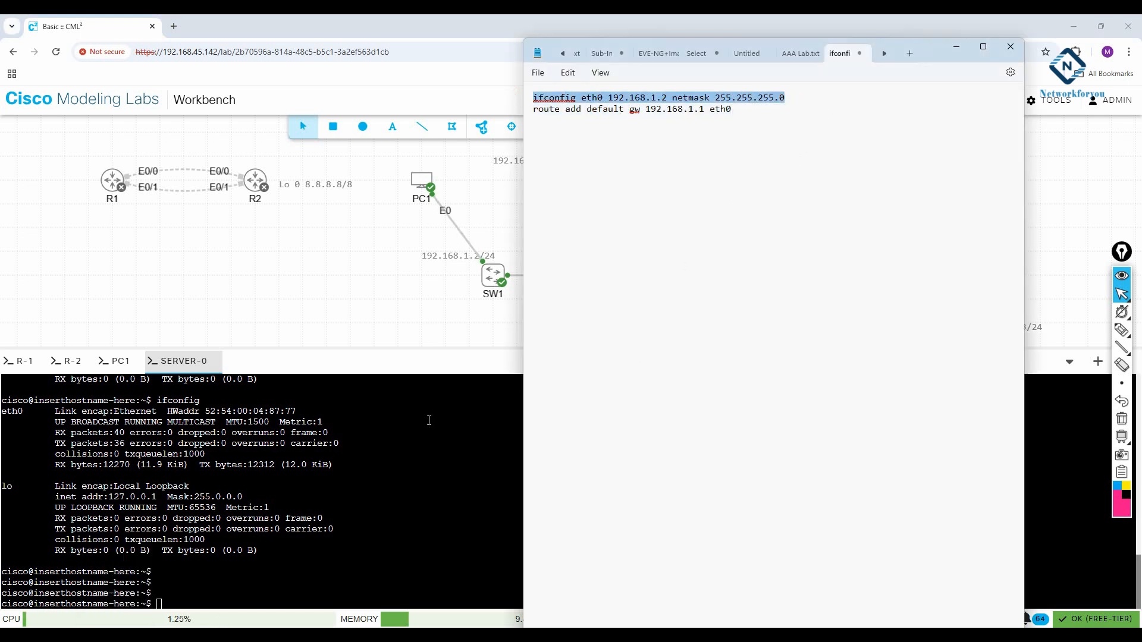
pyautogui.click(429, 421)
pyautogui.rightClick(440, 513)
pyautogui.click(476, 346)
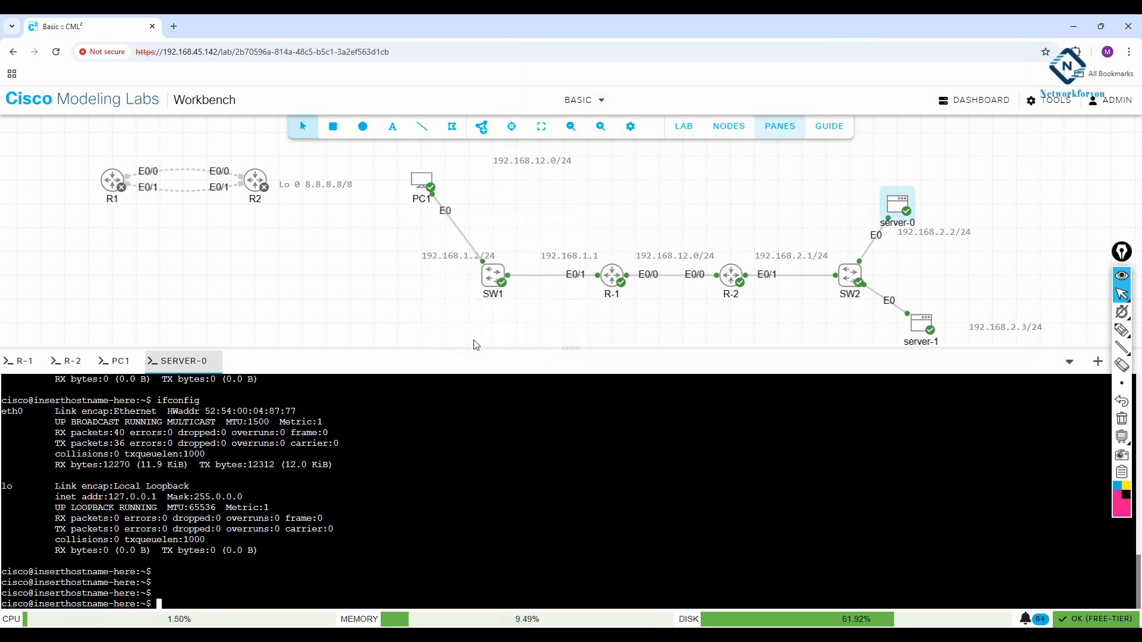
pyautogui.press('Left')
pyautogui.press('Left')
pyautogui.press('Left')
pyautogui.press('Left')
pyautogui.press('Left')
pyautogui.press('Left')
pyautogui.press('Left')
pyautogui.press('Left')
pyautogui.press('Left')
pyautogui.press('Left')
pyautogui.press('Left')
pyautogui.press('Left')
pyautogui.press('Left')
pyautogui.press('Left')
pyautogui.press('Left')
pyautogui.press('Left')
pyautogui.press('Left')
pyautogui.press('Left')
pyautogui.press('Left')
pyautogui.press('Left')
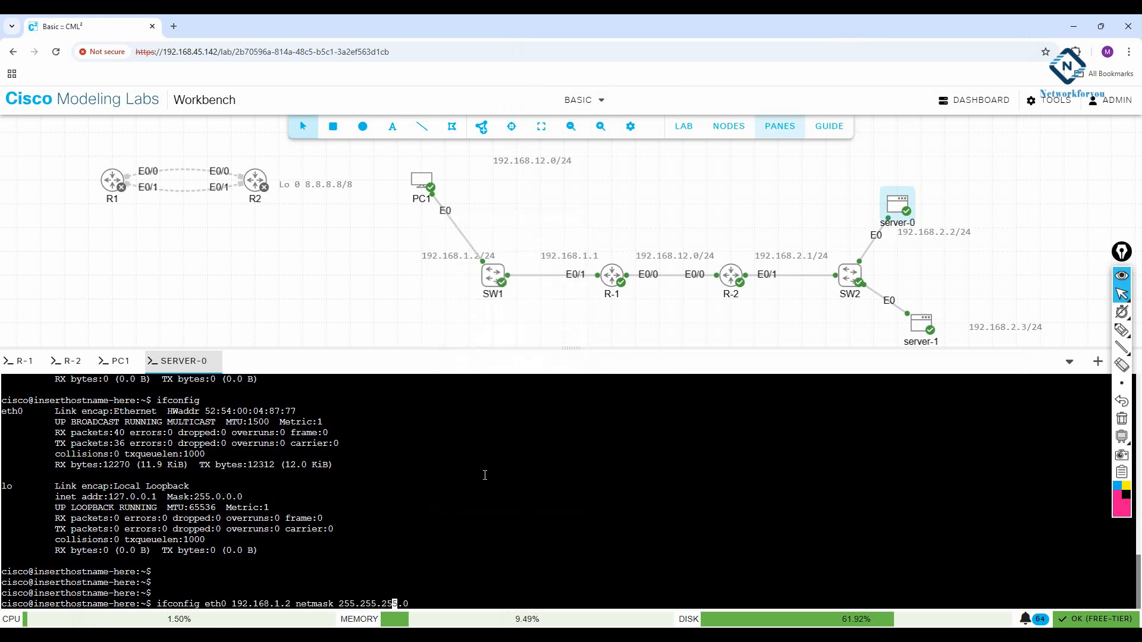
pyautogui.press('Left')
pyautogui.press('BackSpace')
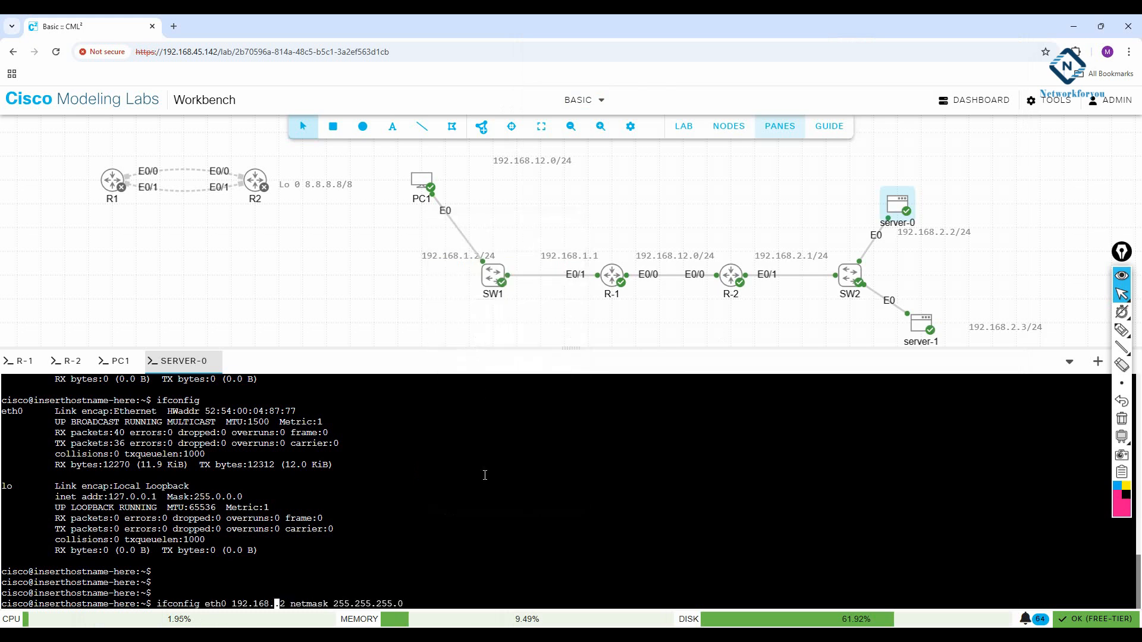
pyautogui.write('2')
pyautogui.press('Return')
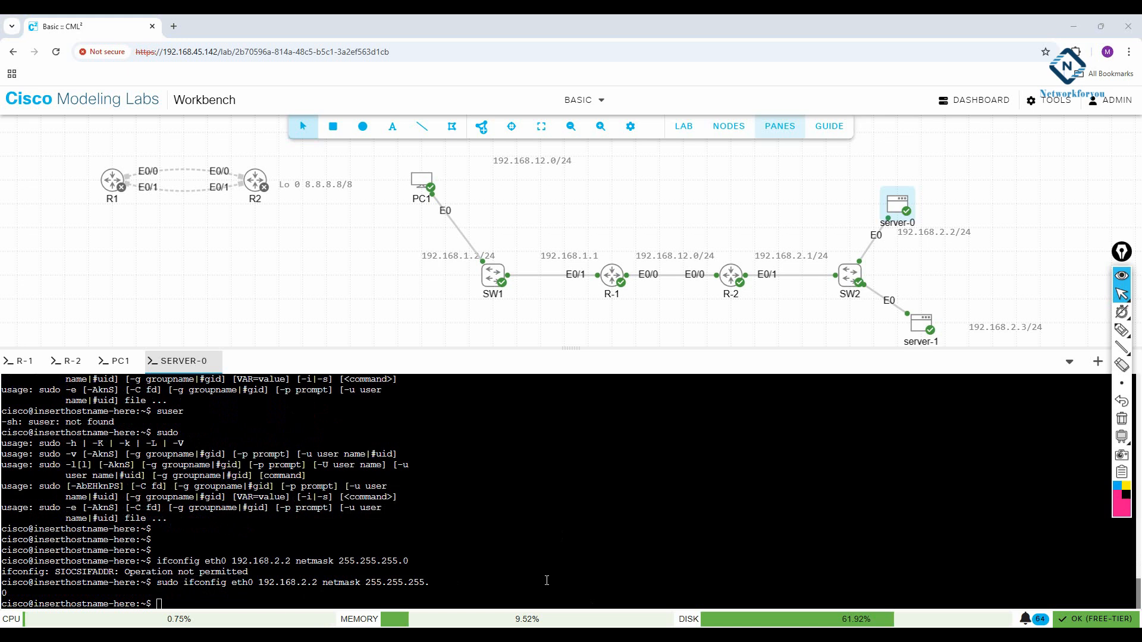
pyautogui.write('ifconfig')
pyautogui.press('Return')
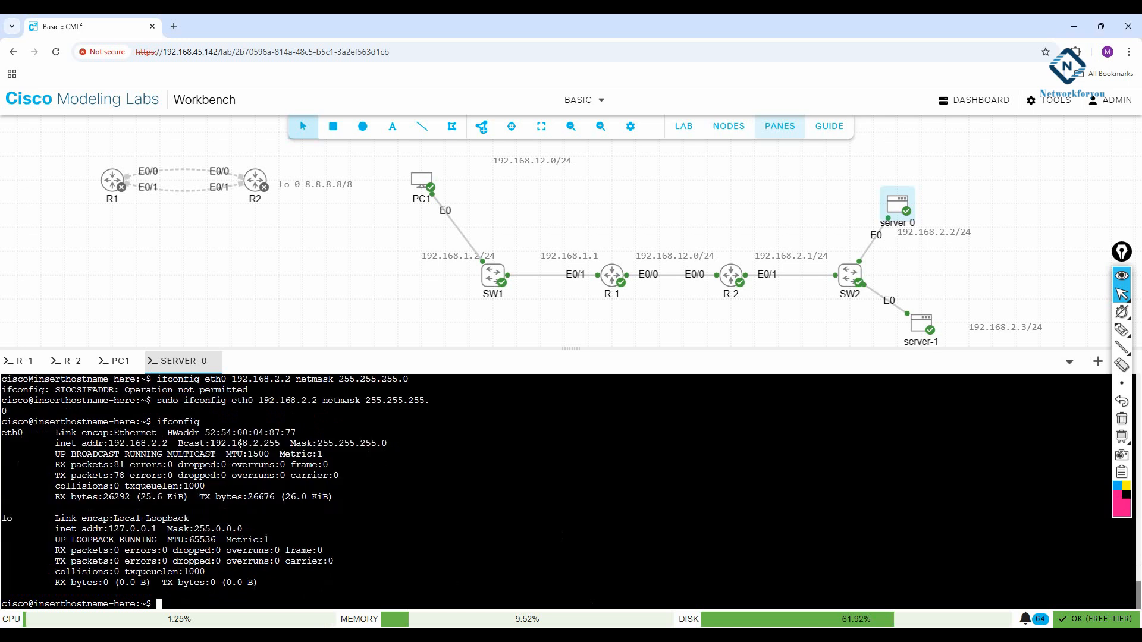
pyautogui.moveTo(280, 444); pyautogui.dragTo(27, 444)
pyautogui.click(427, 532)
pyautogui.scroll(2, 246, 456)
pyautogui.scroll(-2, 246, 456)
pyautogui.scroll(2, 246, 457)
pyautogui.scroll(-2, 246, 457)
pyautogui.write('ifconfig')
pyautogui.press('Up')
pyautogui.press('Up')
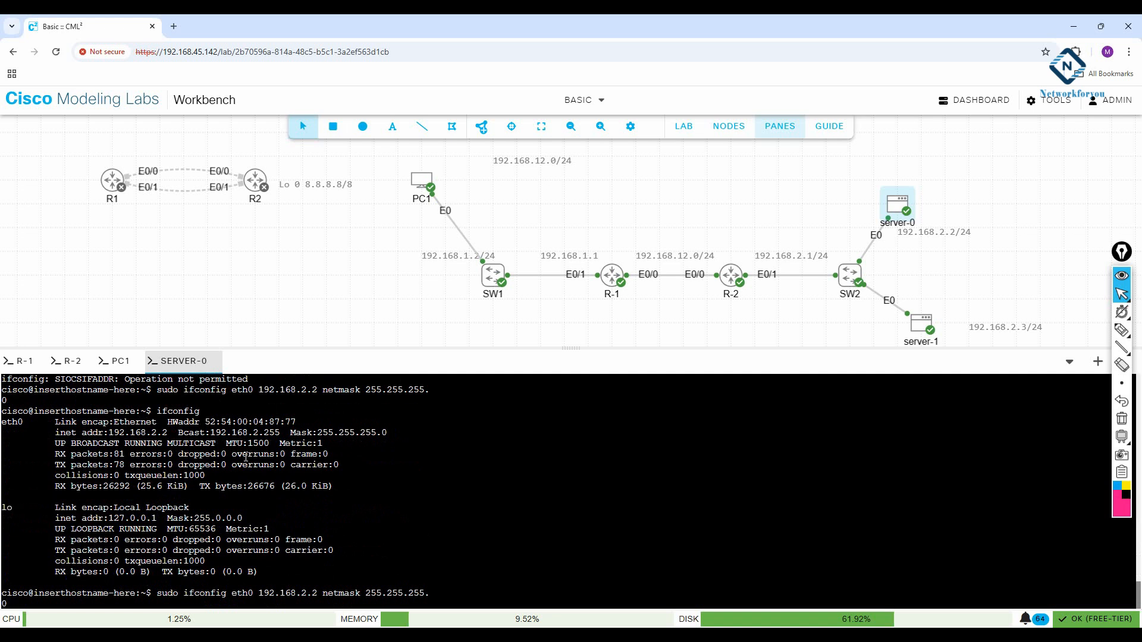
pyautogui.press('Up')
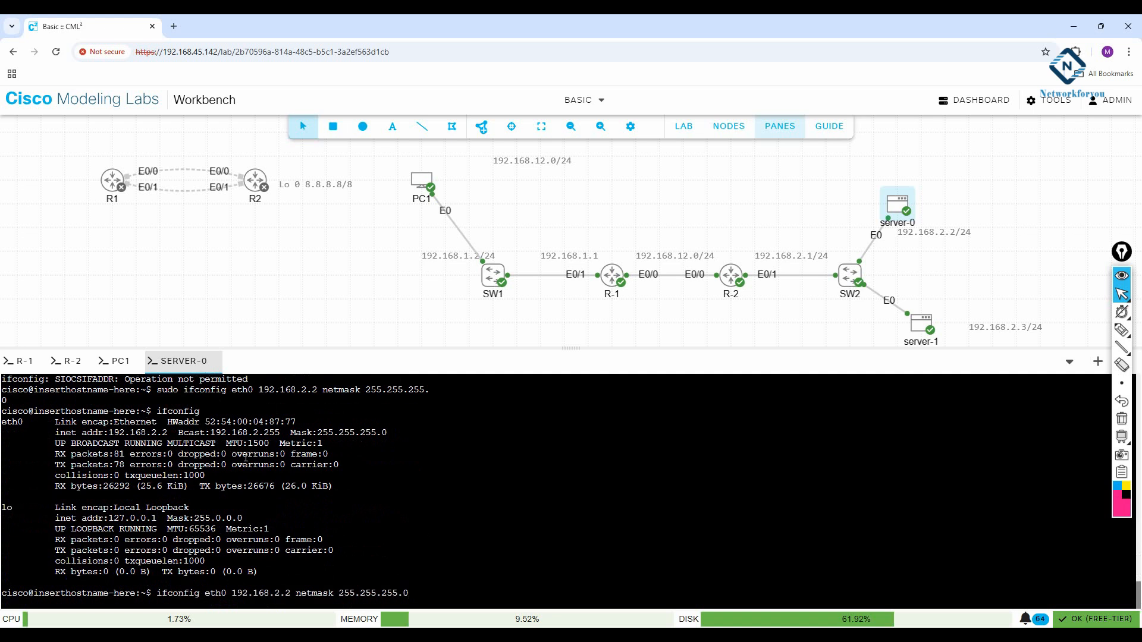
pyautogui.press('BackSpace')
pyautogui.press('BackSpace')
pyautogui.press('BackSpace')
pyautogui.press('BackSpace')
pyautogui.press('BackSpace')
pyautogui.press('BackSpace')
pyautogui.press('BackSpace')
pyautogui.press('BackSpace')
pyautogui.press('BackSpace')
pyautogui.press('BackSpace')
pyautogui.press('BackSpace')
pyautogui.press('BackSpace')
pyautogui.press('BackSpace')
pyautogui.press('BackSpace')
pyautogui.press('BackSpace')
pyautogui.press('BackSpace')
pyautogui.press('BackSpace')
pyautogui.press('BackSpace')
pyautogui.press('BackSpace')
pyautogui.press('BackSpace')
pyautogui.press('BackSpace')
pyautogui.press('BackSpace')
pyautogui.press('BackSpace')
pyautogui.press('BackSpace')
pyautogui.press('BackSpace')
pyautogui.press('BackSpace')
pyautogui.press('BackSpace')
pyautogui.press('BackSpace')
pyautogui.press('BackSpace')
pyautogui.press('BackSpace')
pyautogui.press('BackSpace')
pyautogui.press('BackSpace')
pyautogui.hotkey('alt', 'Tab')
# Step: Reuse the Notepad route command with sudo to add server-0's default gateway 192.168.2.1
pyautogui.moveTo(737, 109); pyautogui.dragTo(526, 119)
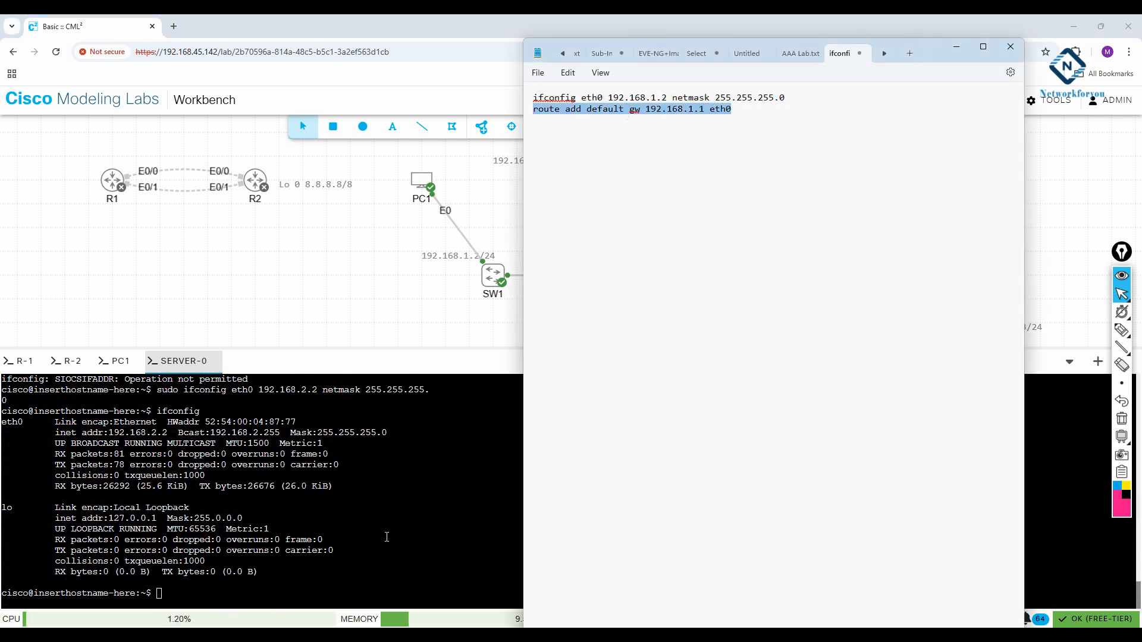
pyautogui.click(387, 537)
pyautogui.rightClick(387, 538)
pyautogui.click(428, 374)
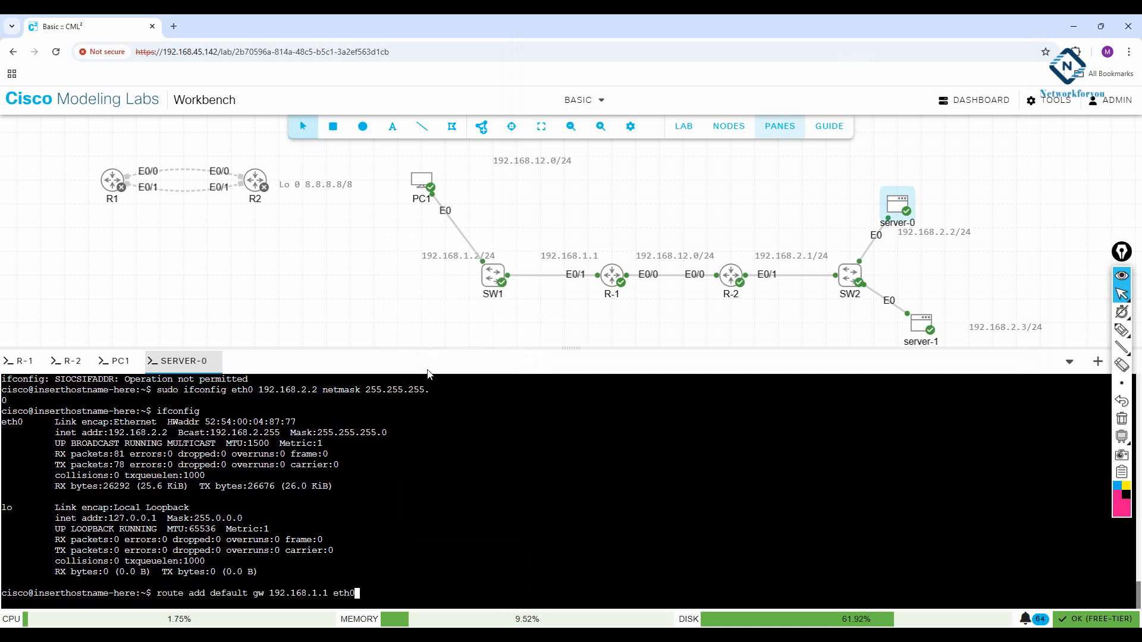
pyautogui.press('Home')
pyautogui.write('sudo')
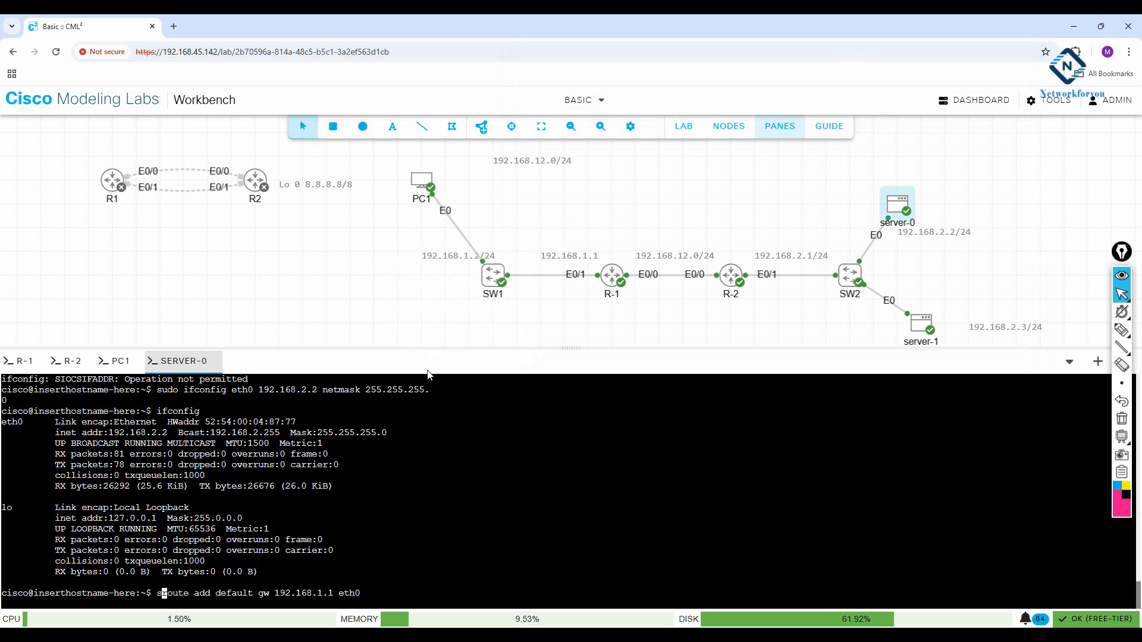
pyautogui.press('Right')
pyautogui.press('Right')
pyautogui.press('Right')
pyautogui.press('Right')
pyautogui.press('Right')
pyautogui.press('Right')
pyautogui.press('Right')
pyautogui.press('Right')
pyautogui.press('Right')
pyautogui.press('Right')
pyautogui.press('Right')
pyautogui.press('Right')
pyautogui.press('Right')
pyautogui.press('Right')
pyautogui.press('Right')
pyautogui.press('Right')
pyautogui.press('Right')
pyautogui.press('Right')
pyautogui.press('Right')
pyautogui.press('Right')
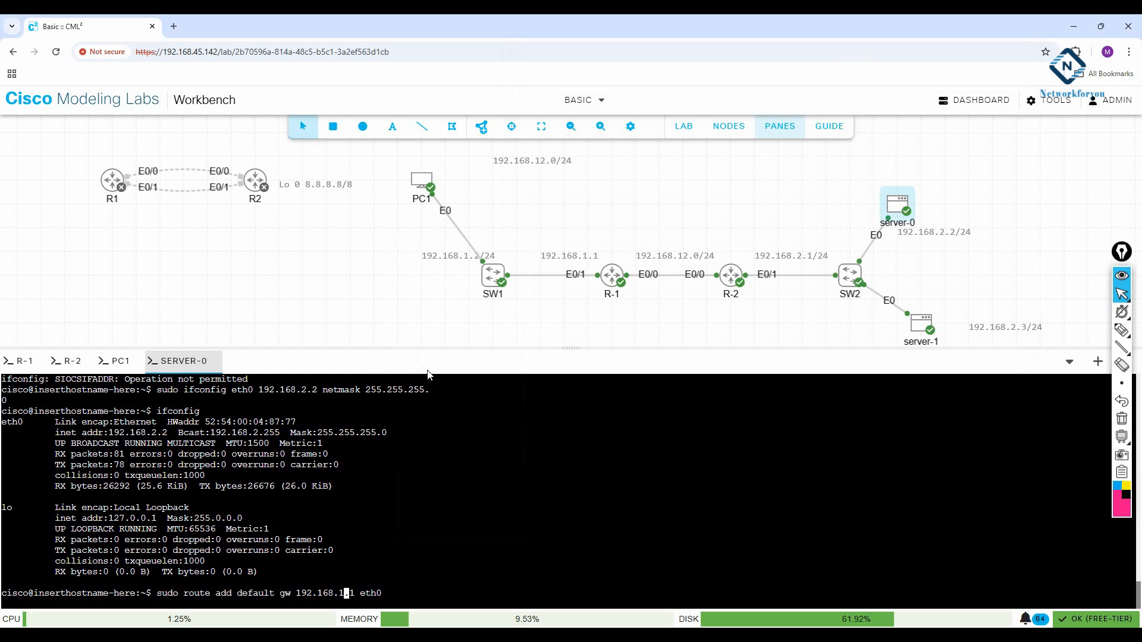
pyautogui.press('BackSpace')
pyautogui.write('2')
pyautogui.press('Return')
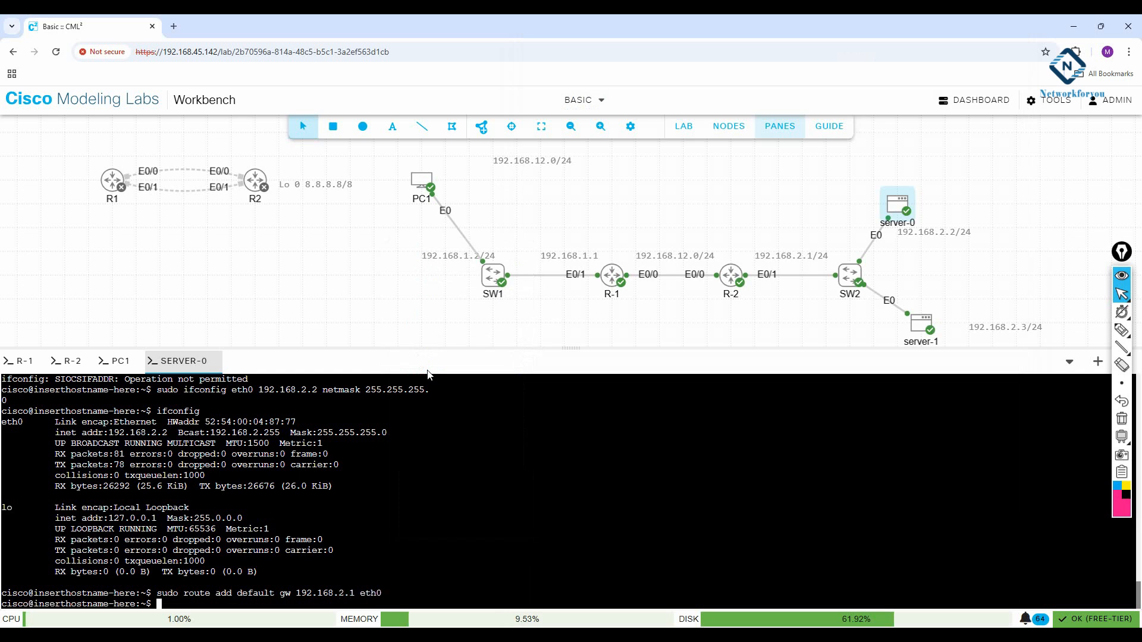
# Step: Run route to confirm the default route via 192.168.2.1 on eth0
pyautogui.write('i')
pyautogui.press('BackSpace')
pyautogui.write('route')
pyautogui.press('Return')
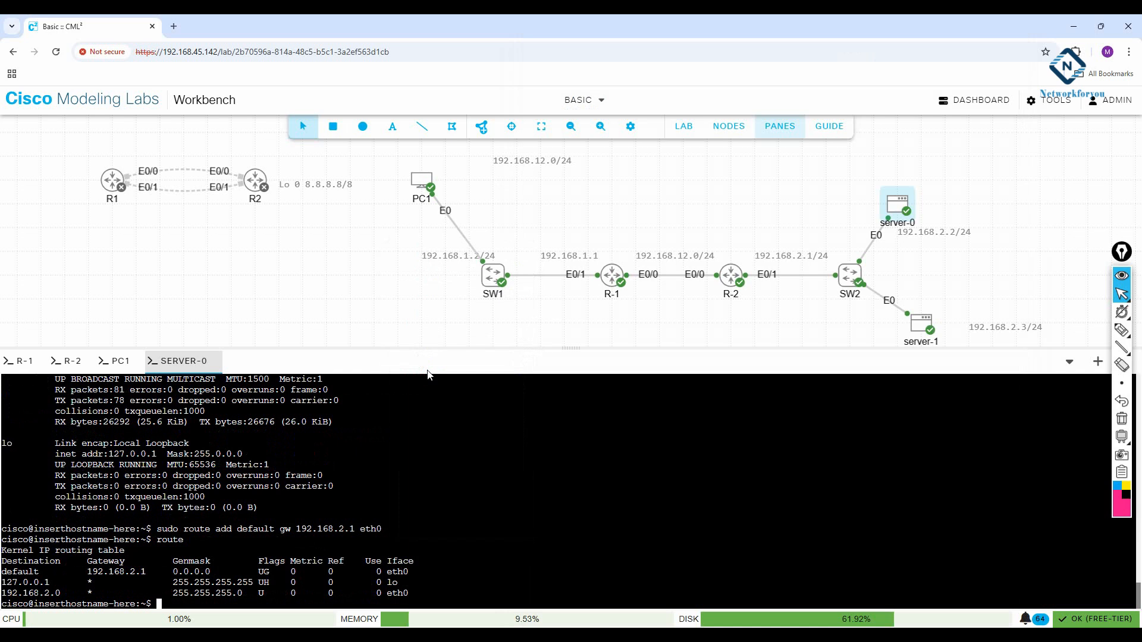
# Step: Stop PC1's running ping and ping server-0 at 192.168.2.2, then start a ping on server-0
pyautogui.click(117, 361)
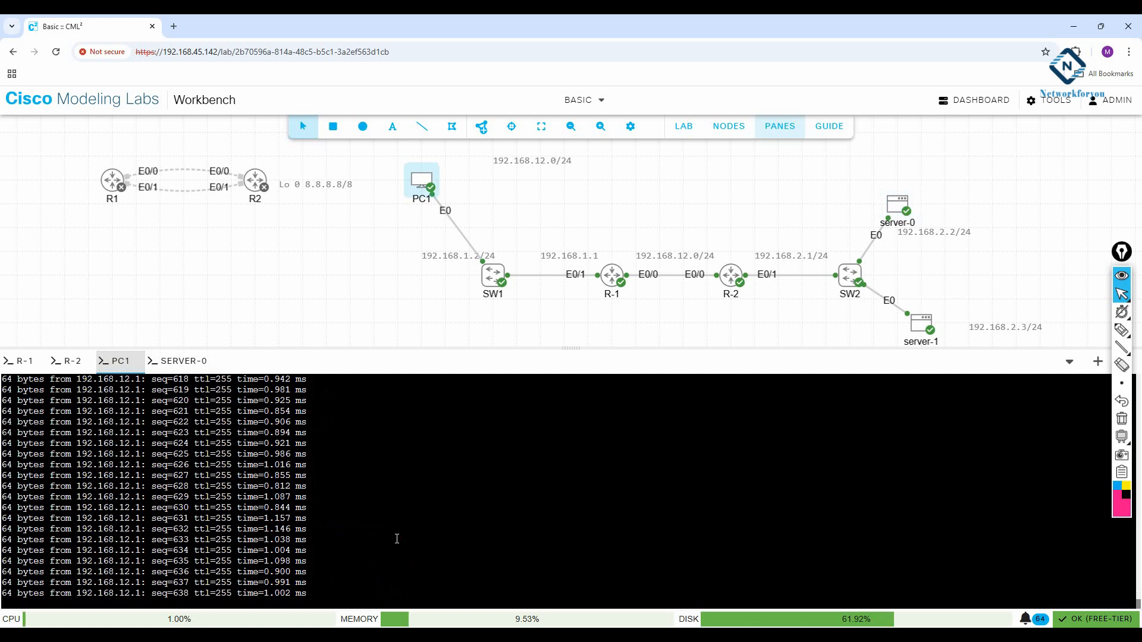
pyautogui.hotkey('ctrl', 'c')
pyautogui.write('ping ')
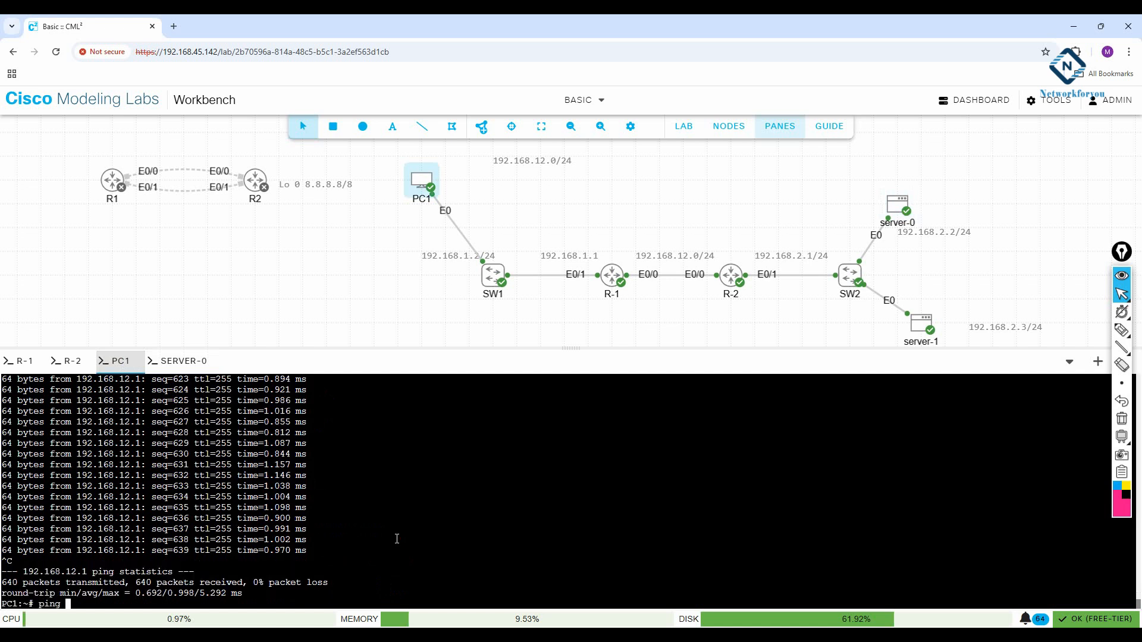
pyautogui.write('192.168.2.2')
pyautogui.press('Return')
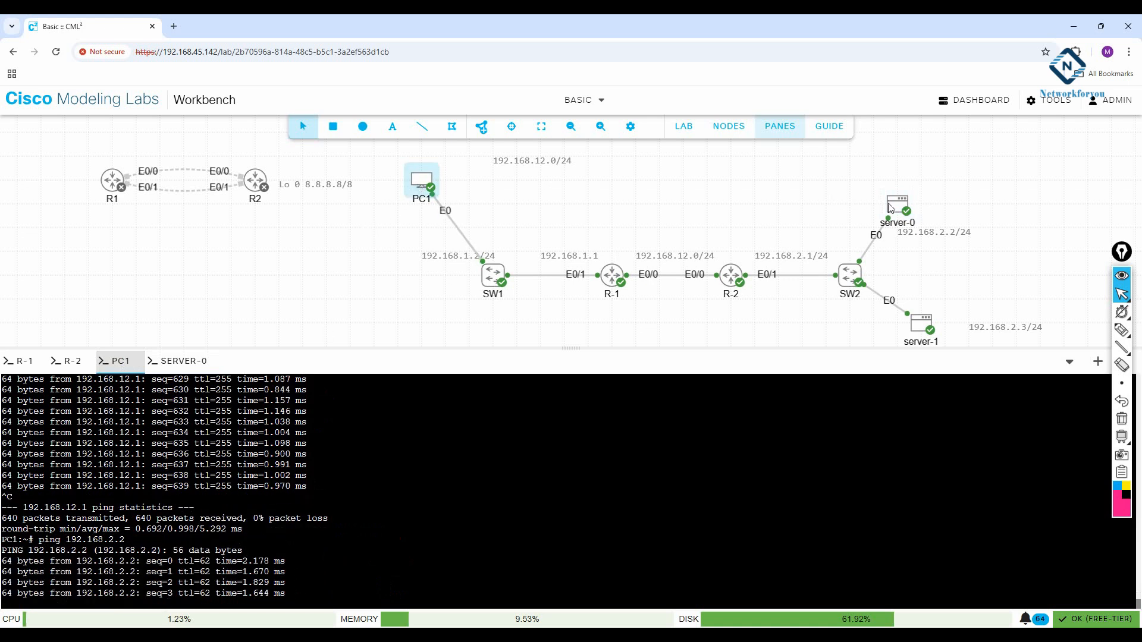
pyautogui.click(178, 361)
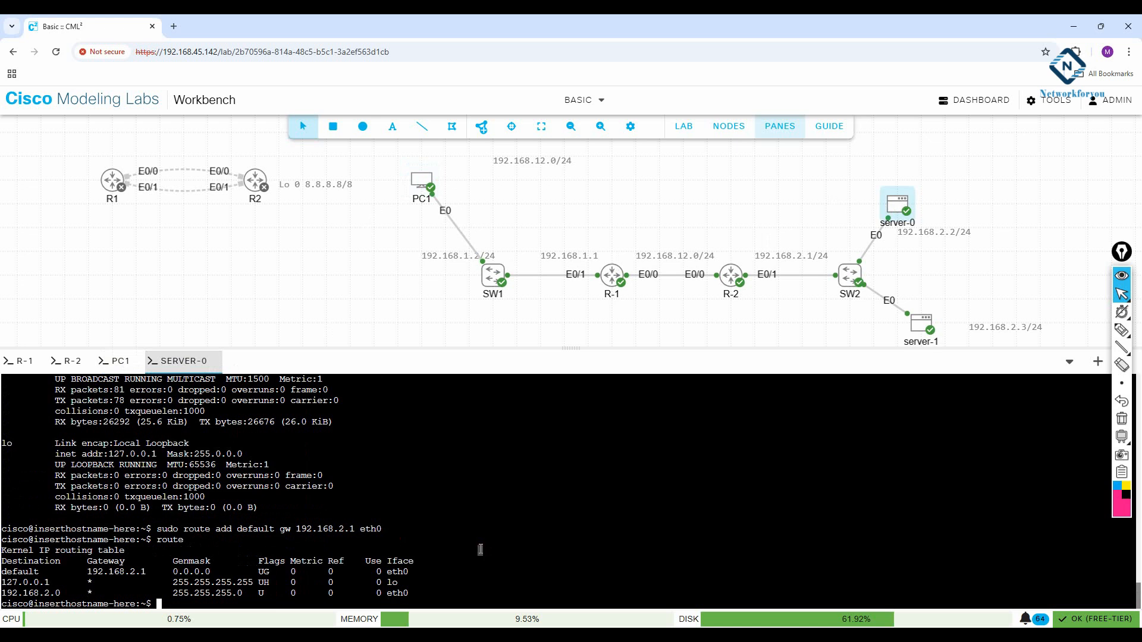
pyautogui.write('ping')
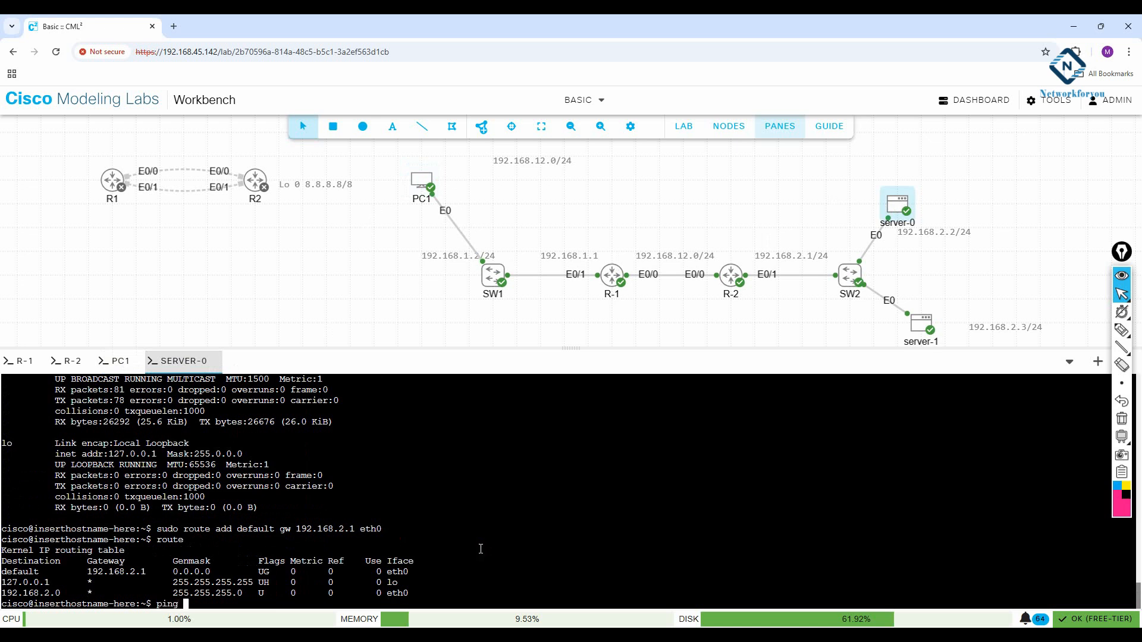